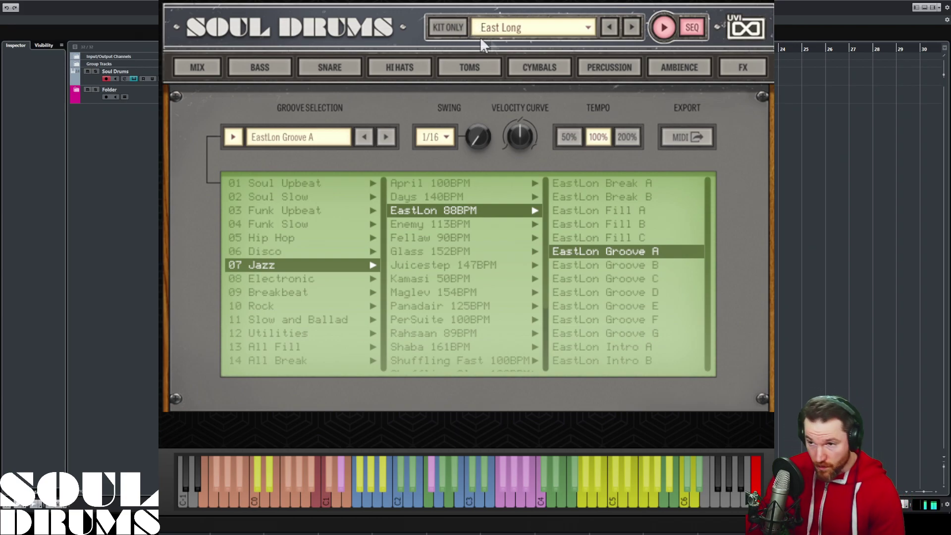
Step: Browse the kit preset categories, keep East Long, and audition the Fellaw Groove B pattern
click(524, 30)
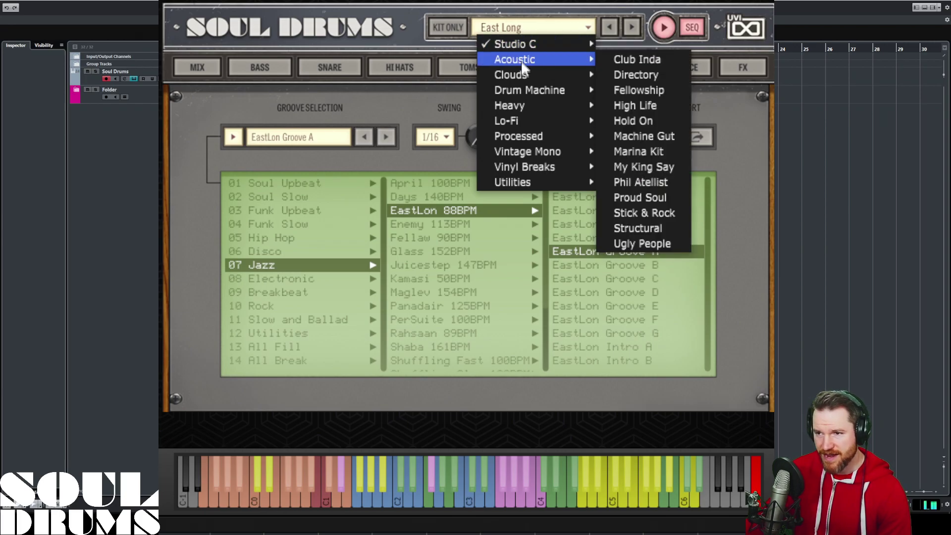
mouse_move(530, 90)
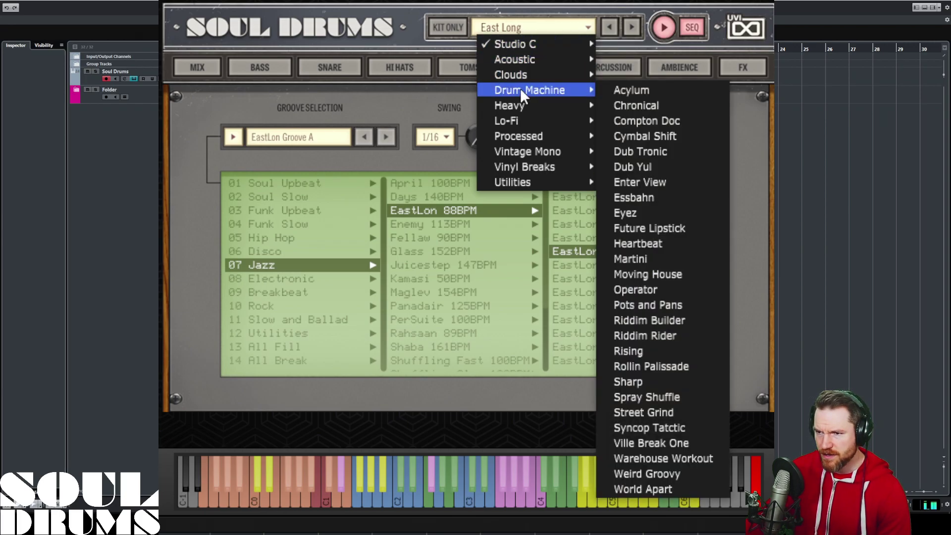
click(519, 100)
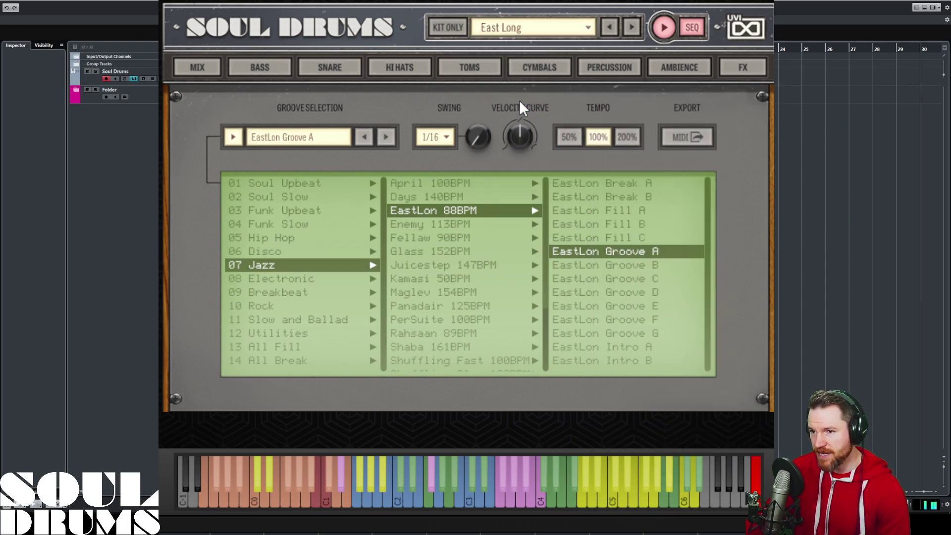
click(531, 27)
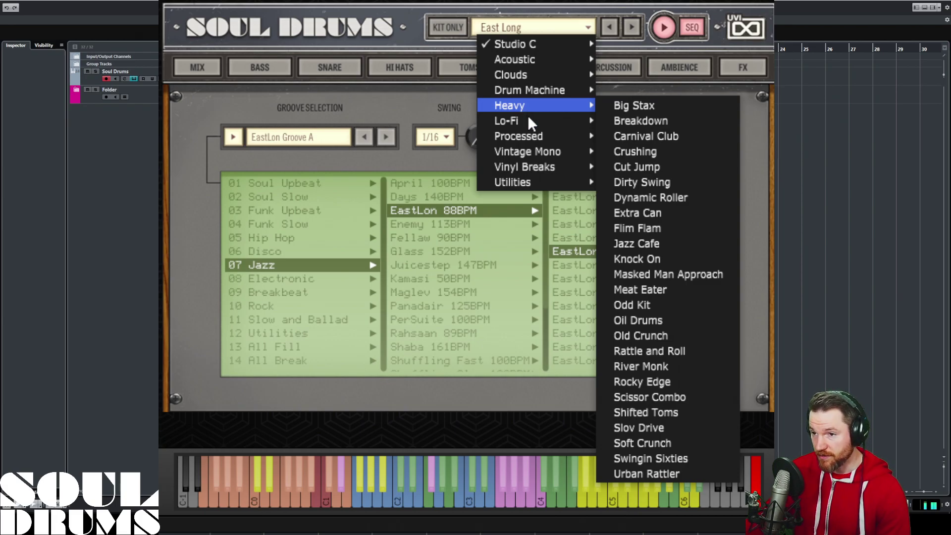
mouse_move(508, 121)
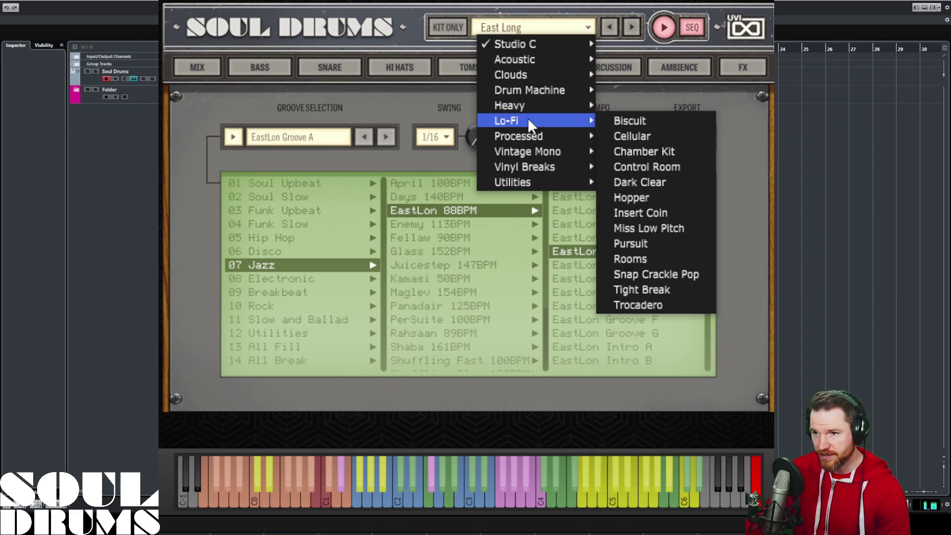
click(534, 128)
click(531, 27)
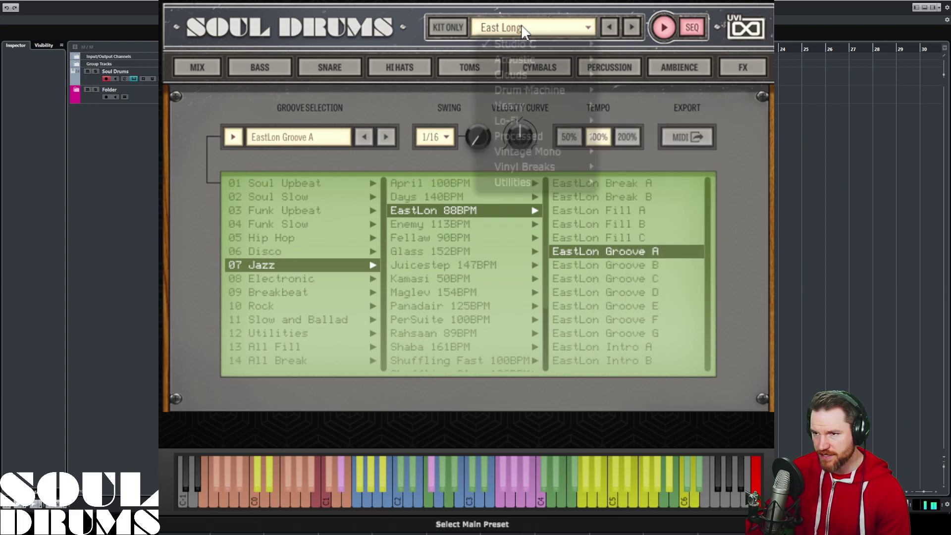
click(535, 154)
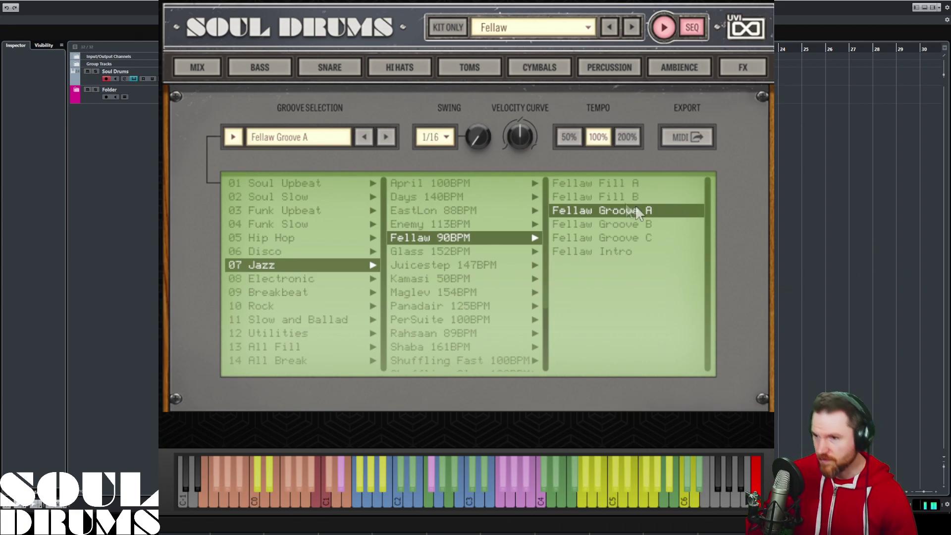
click(644, 226)
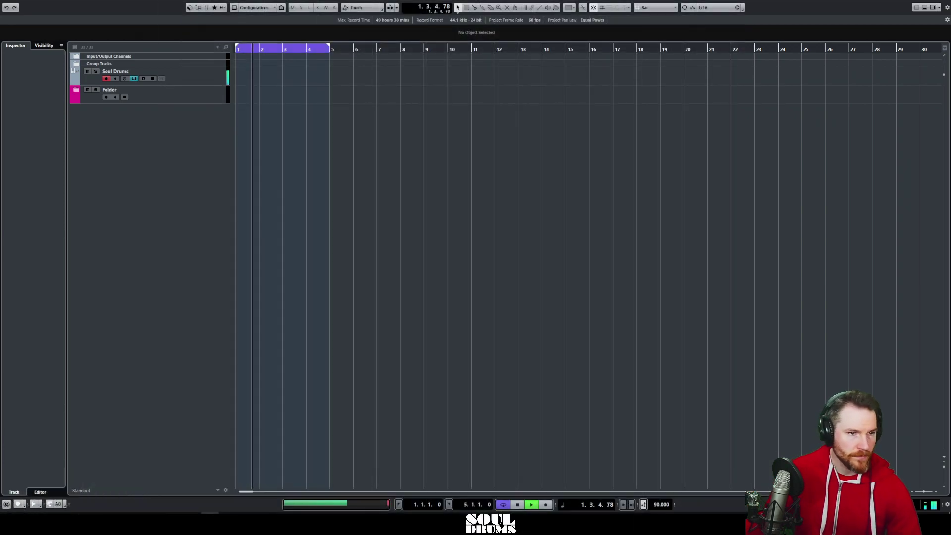
Step: Move the instrument window, then place Police Intro at bar 1 and Police Groove A at bar 2
drag(465, 55, 539, 136)
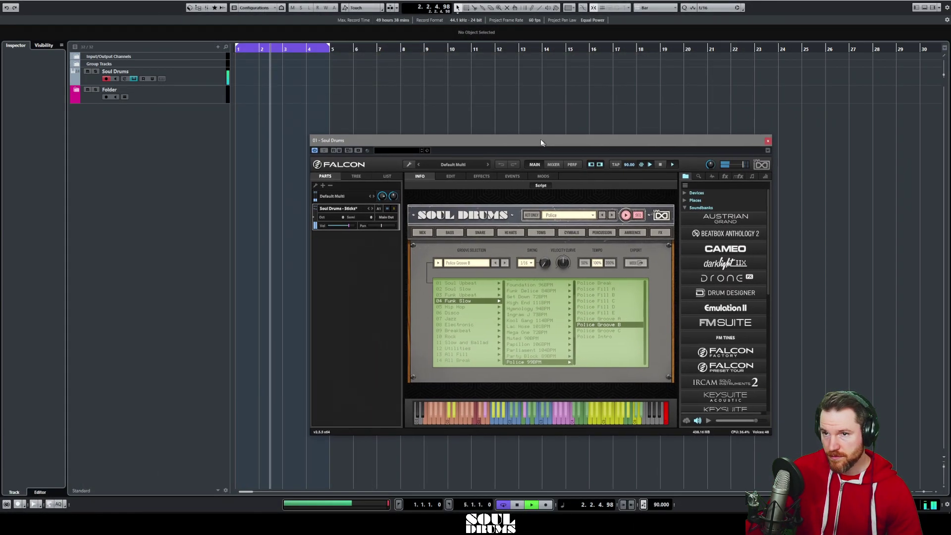
click(603, 335)
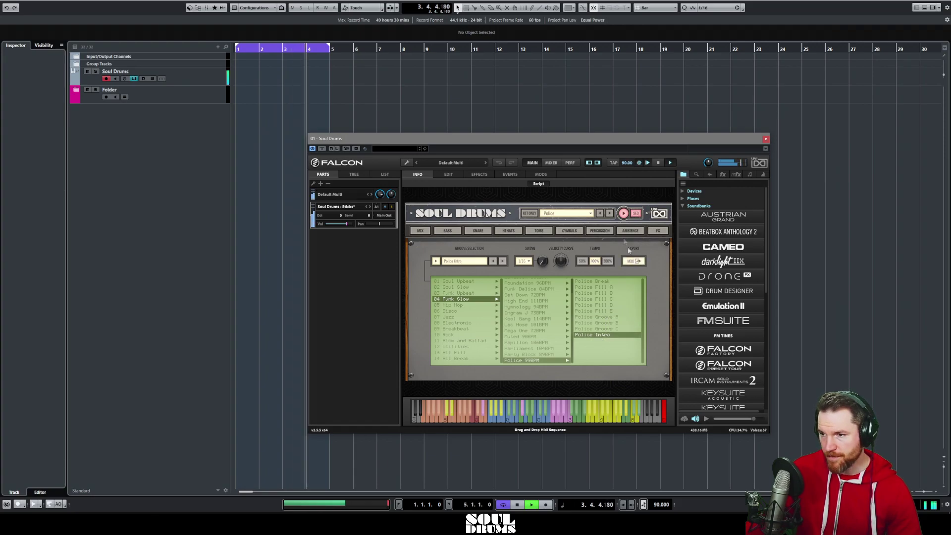
drag(636, 266, 245, 80)
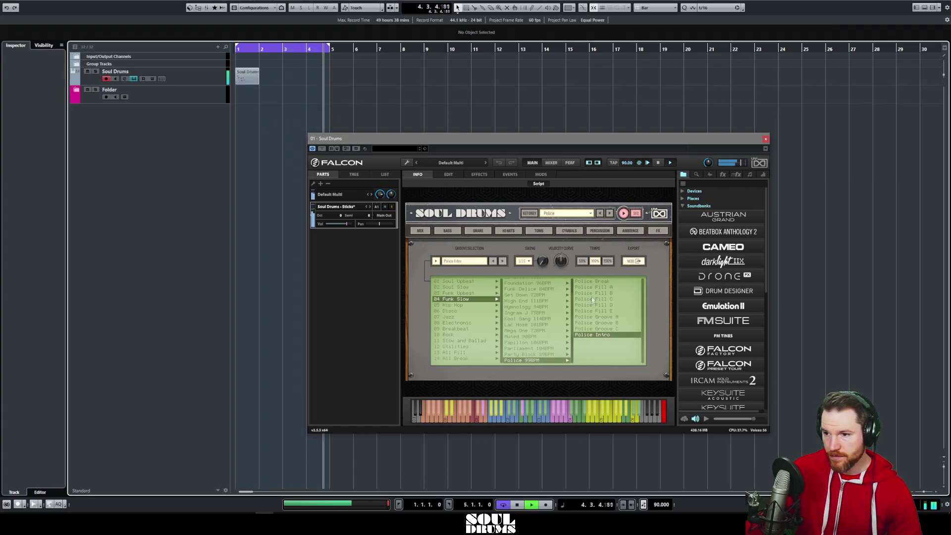
click(606, 317)
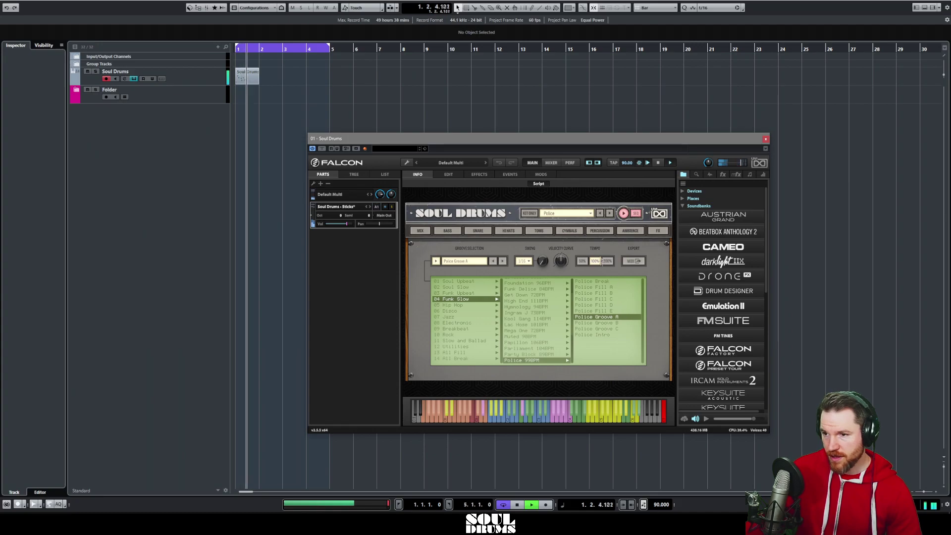
drag(635, 265, 266, 82)
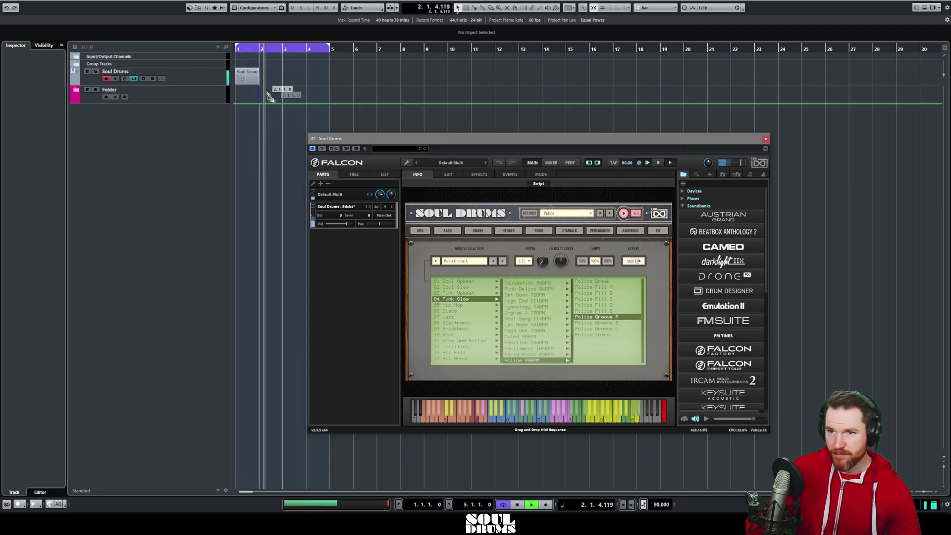
Step: Place Police Fill A at bar 5, then Police Break, then Police Groove B at bar 10
click(595, 287)
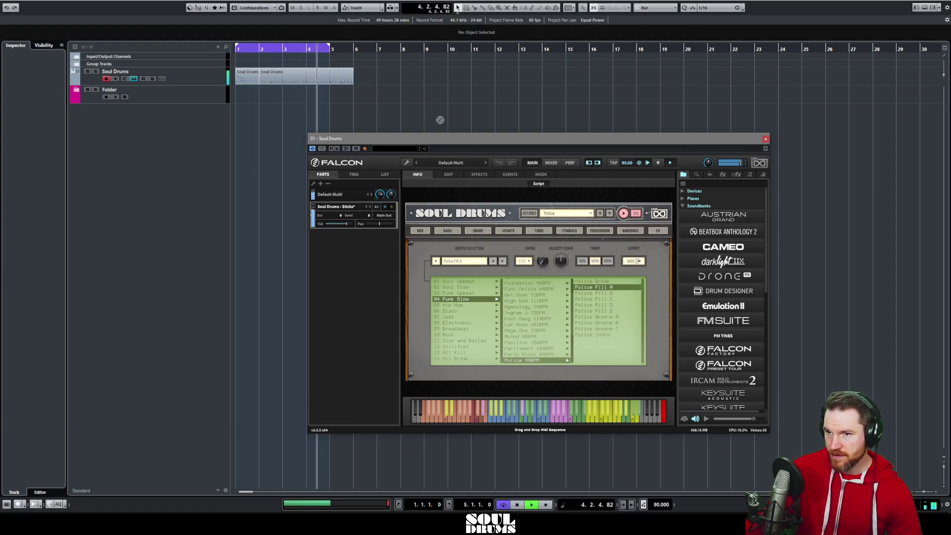
drag(440, 120, 369, 74)
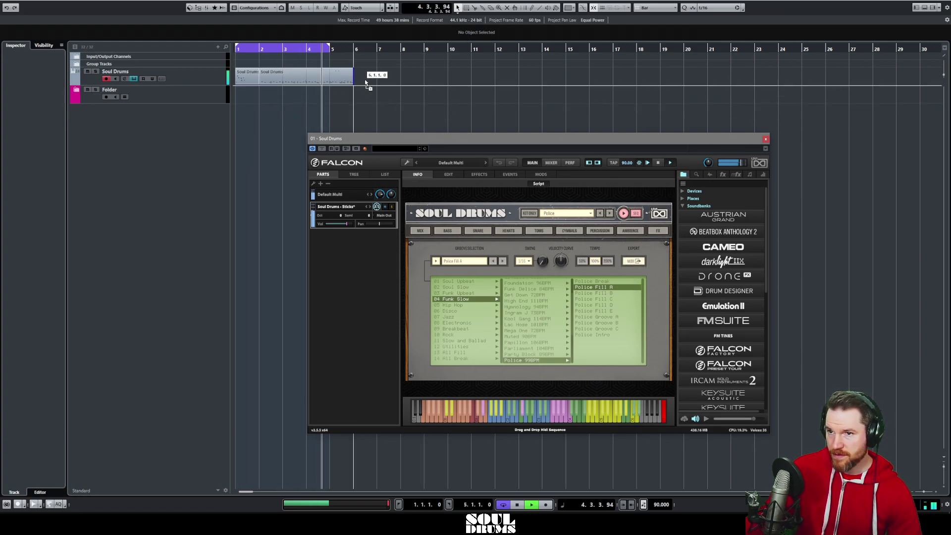
click(604, 282)
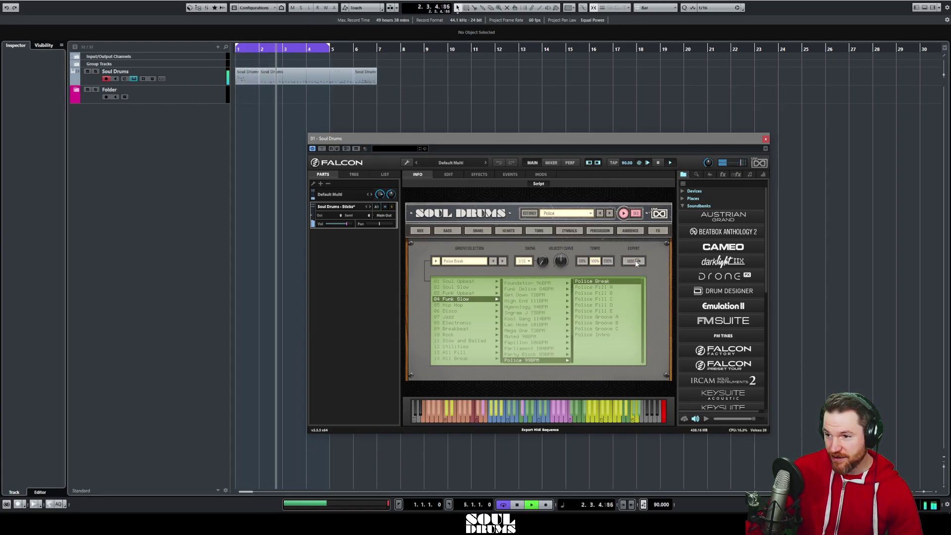
drag(636, 262, 382, 73)
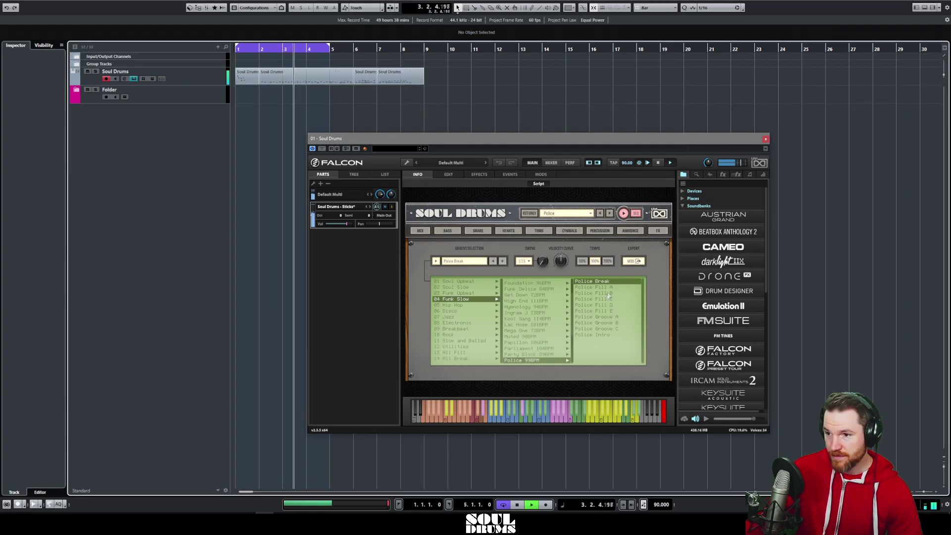
click(596, 323)
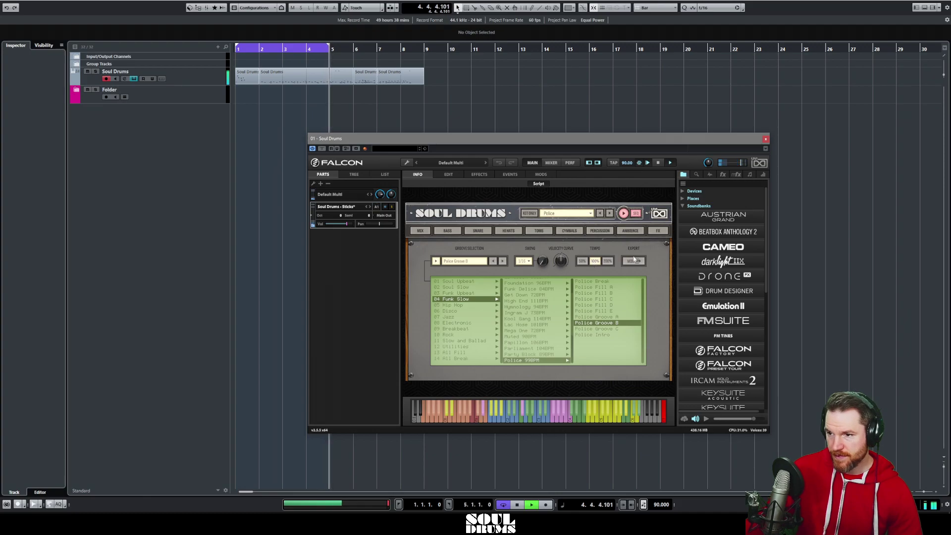
drag(633, 261, 432, 77)
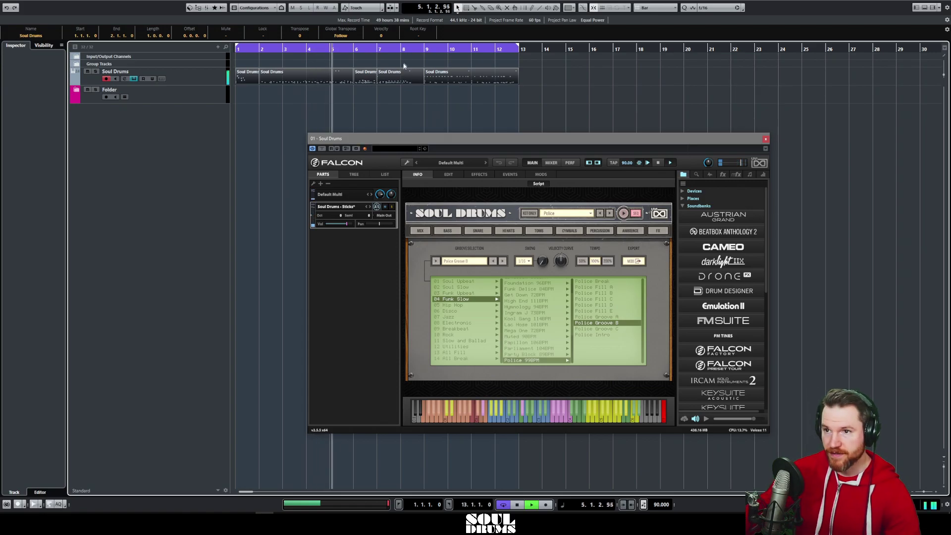
scroll(371, 76, up, 3)
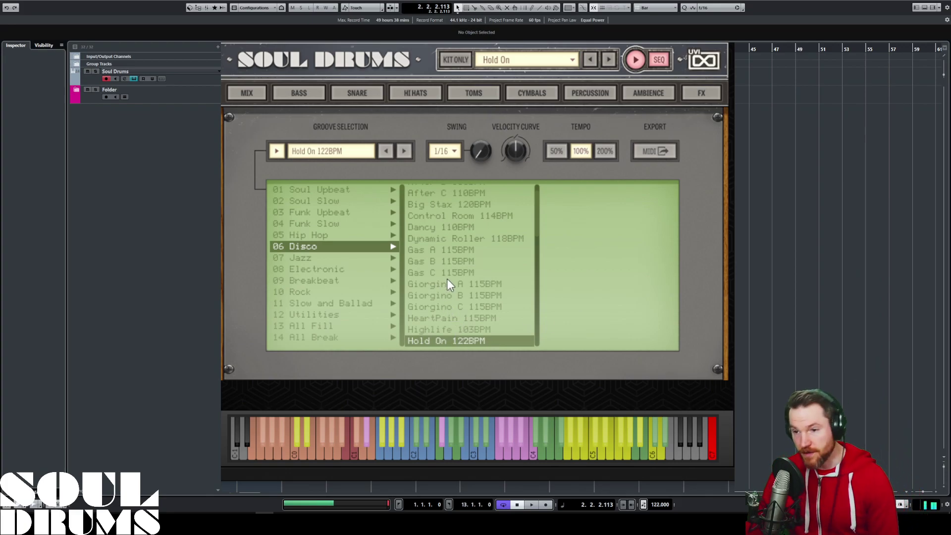
Step: Audition the Highlife, HeartPain, Giorgino C and B, Gas C, Dynamic Roller and Dancy grooves
click(464, 329)
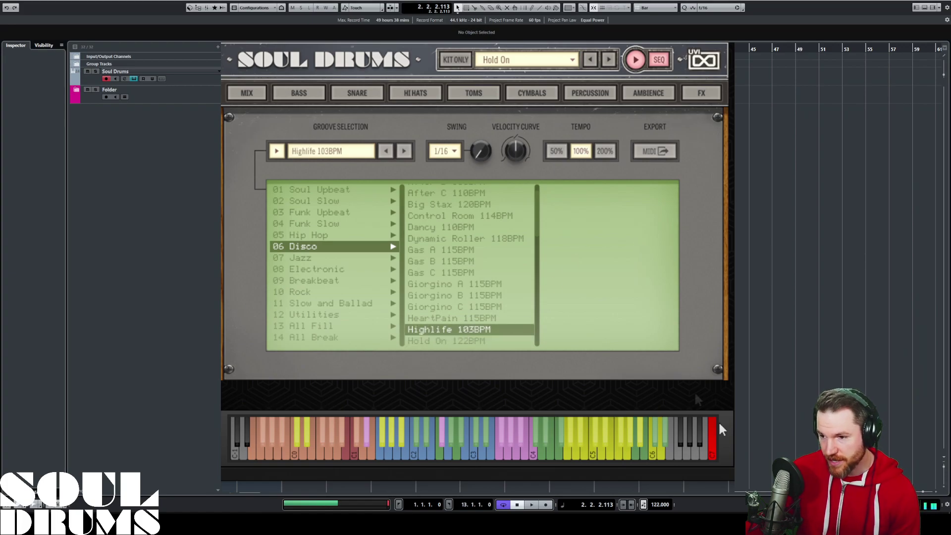
double_click(660, 505)
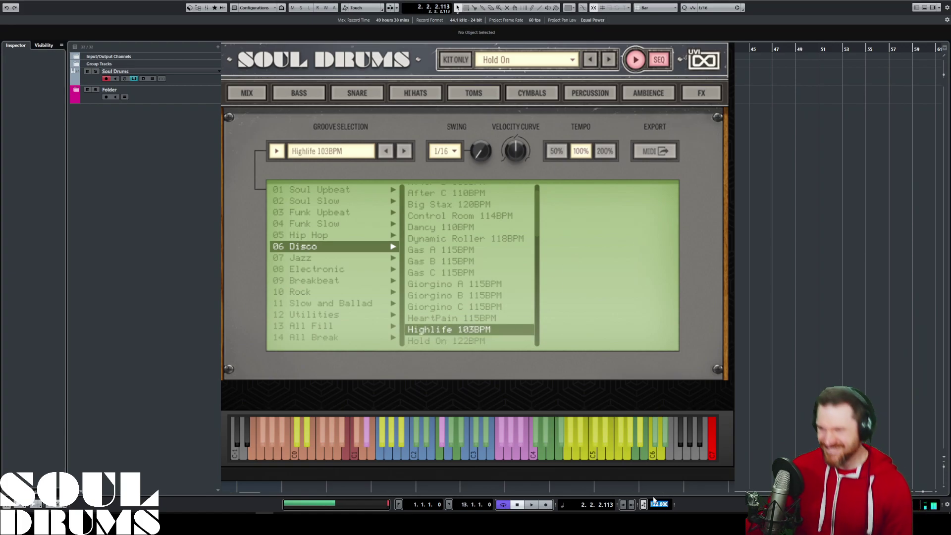
click(464, 318)
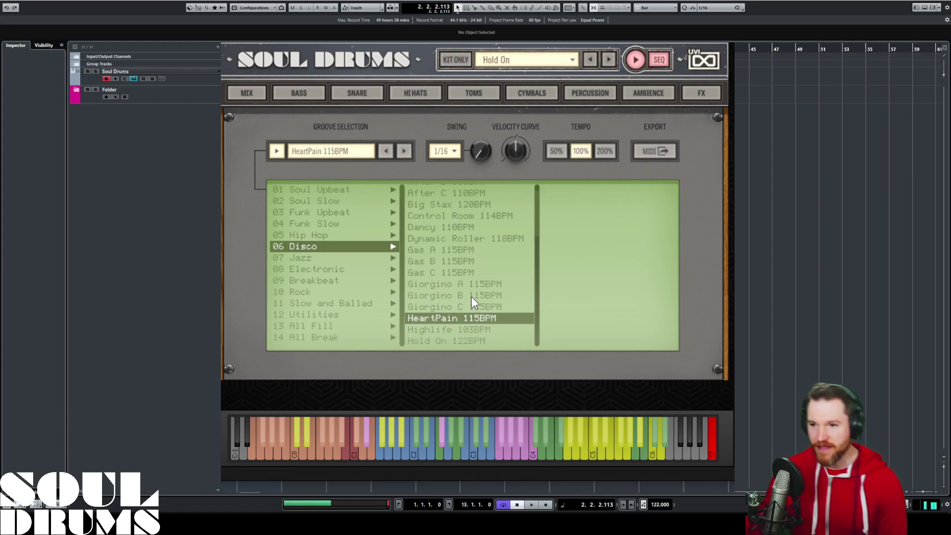
click(464, 307)
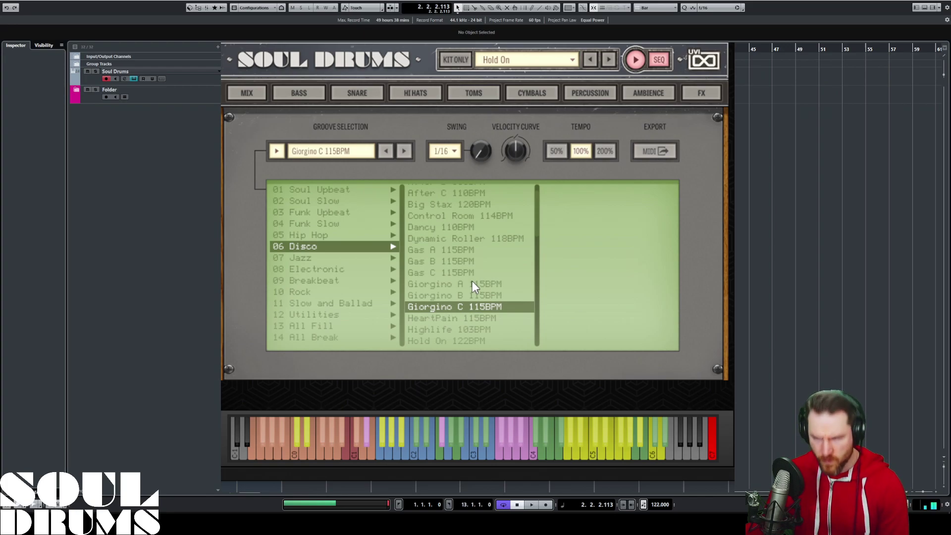
click(481, 297)
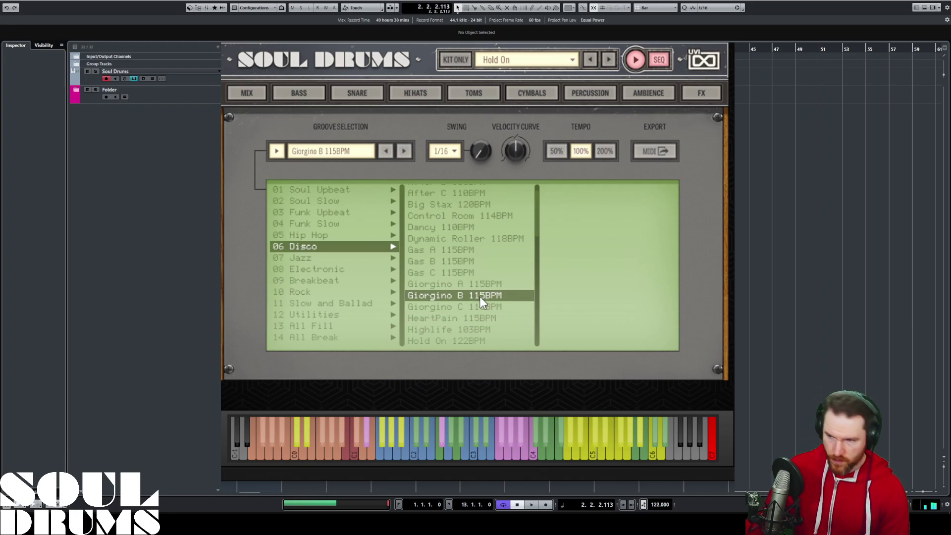
click(448, 273)
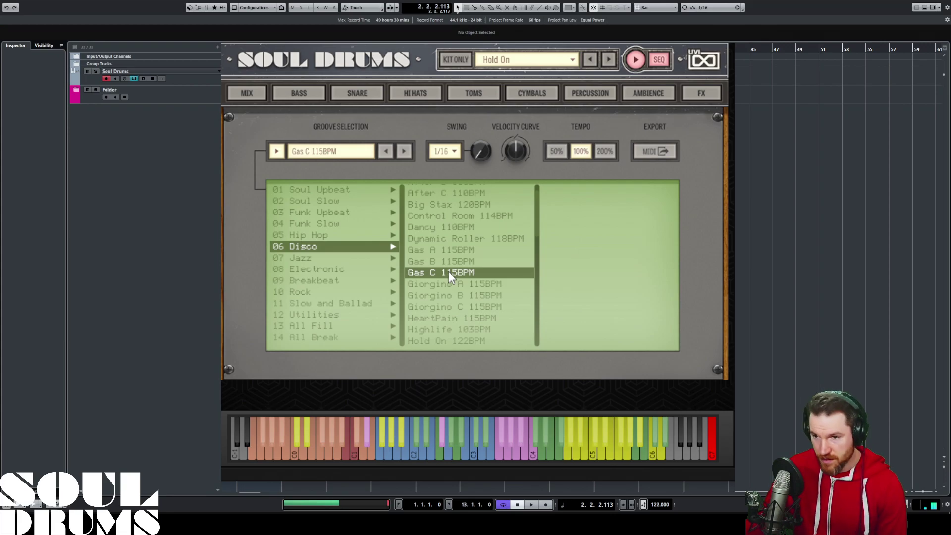
click(457, 239)
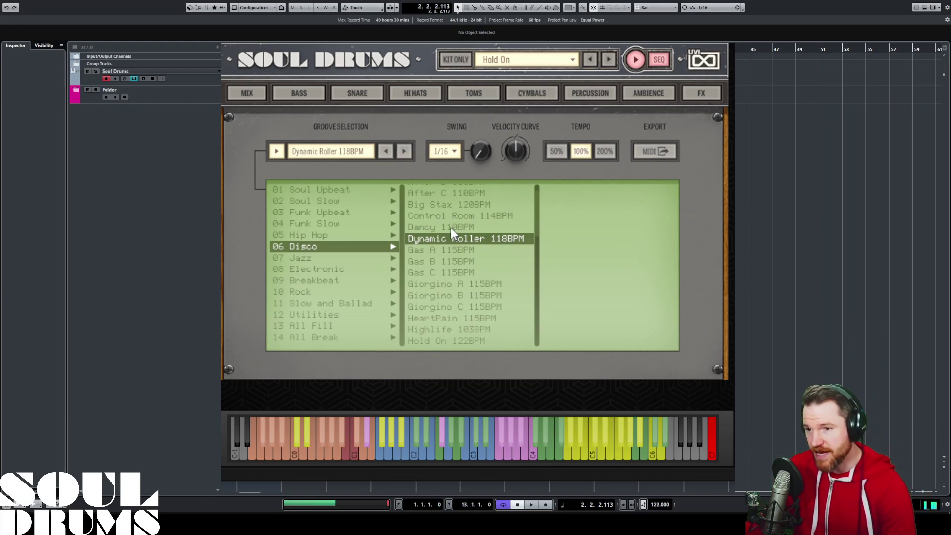
scroll(452, 228, up, 1)
click(446, 247)
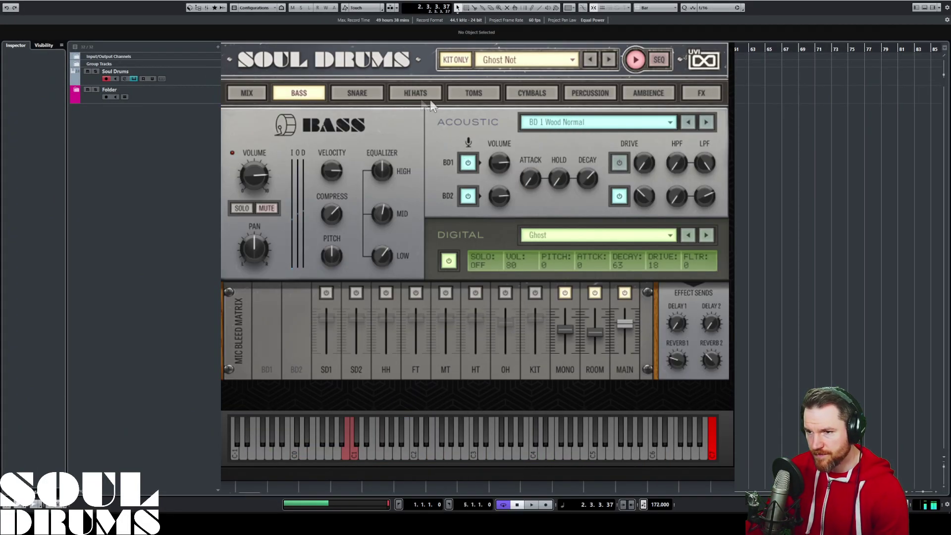
Step: Browse the snare, hi-hat, tom, percussion and ambience settings pages
click(357, 94)
click(415, 93)
click(474, 93)
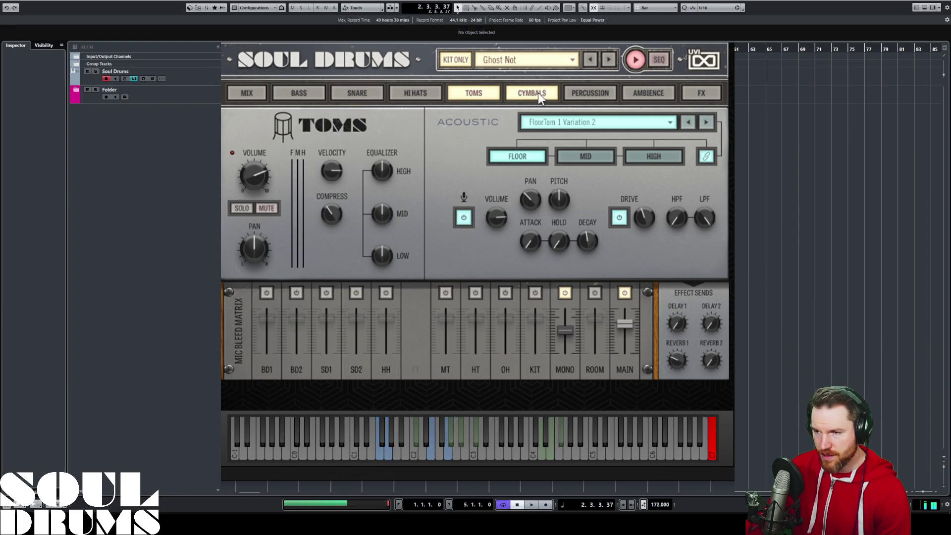
click(590, 94)
click(648, 93)
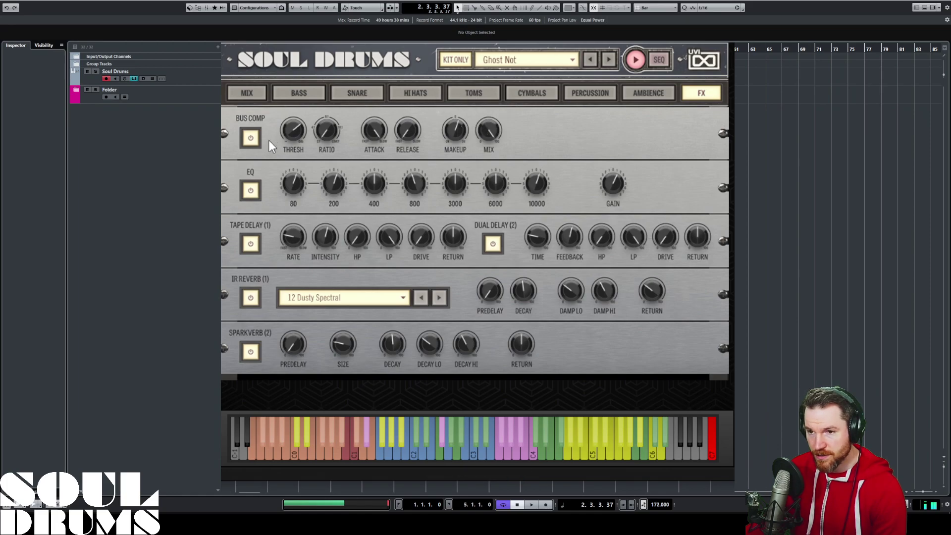
Step: Turn the bus compressor off, enable SparkVerb, and load the Cathedral 33m impulse
click(251, 139)
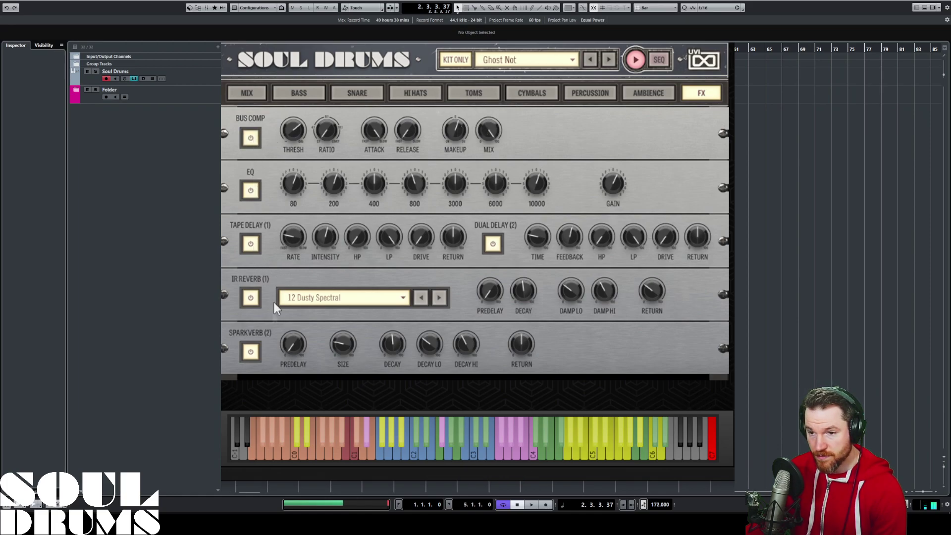
click(250, 353)
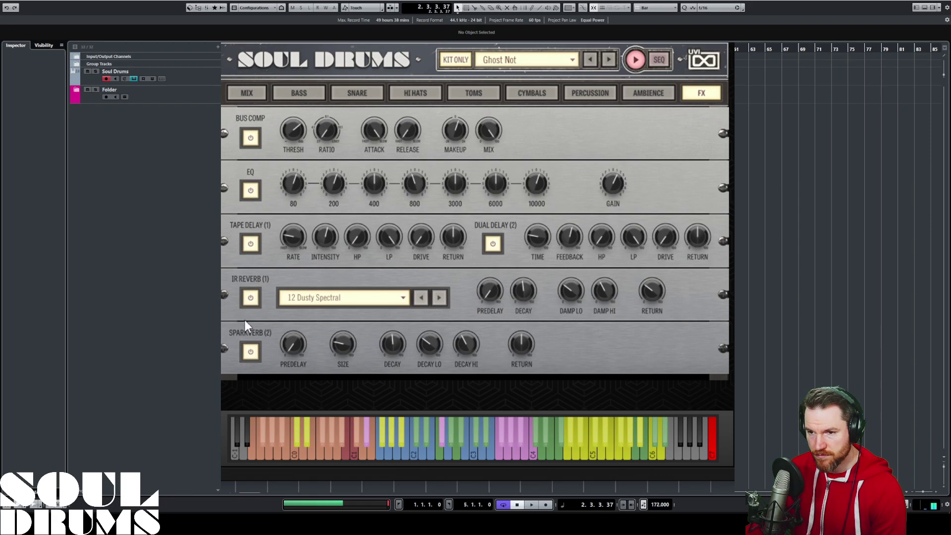
click(305, 299)
mouse_move(338, 312)
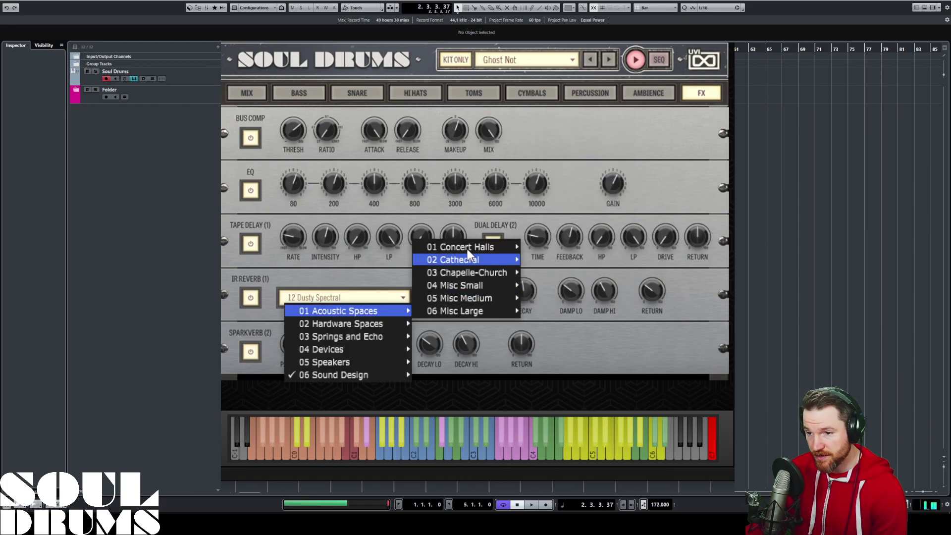
mouse_move(456, 259)
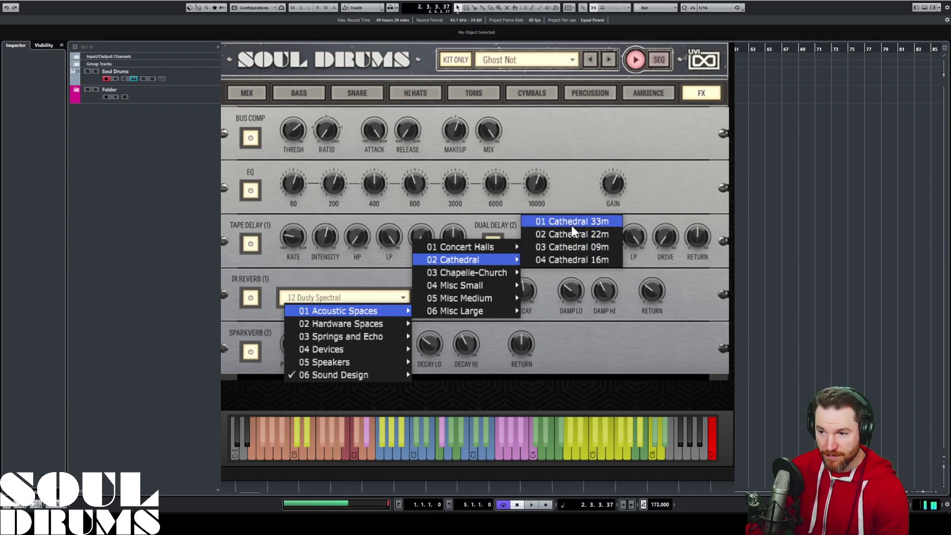
click(571, 225)
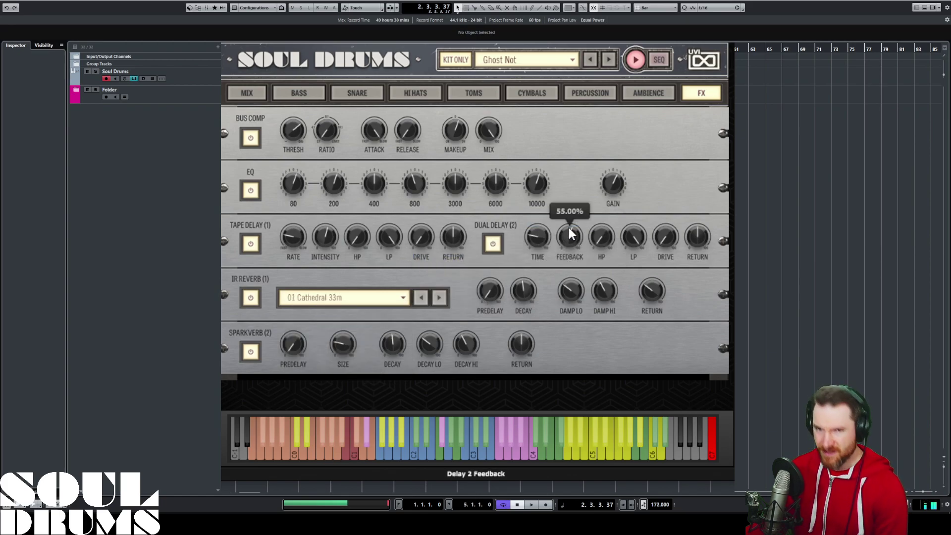
click(377, 298)
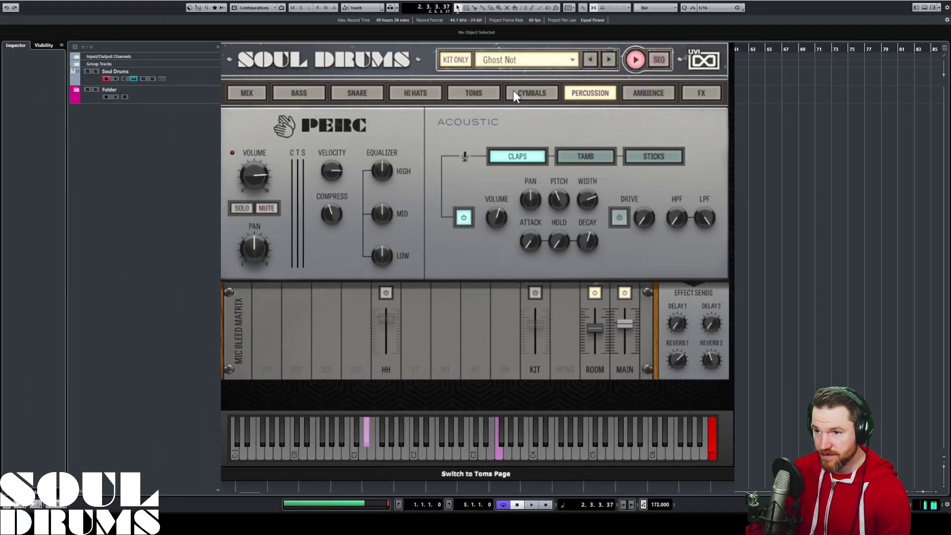
Step: Check the cymbal and tom pages, ending on the hi-hat settings
click(516, 92)
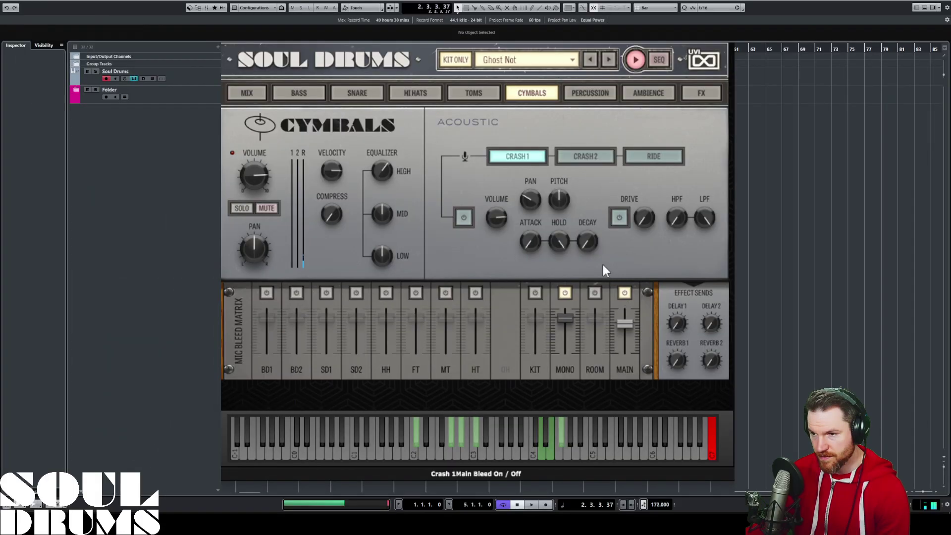
click(463, 98)
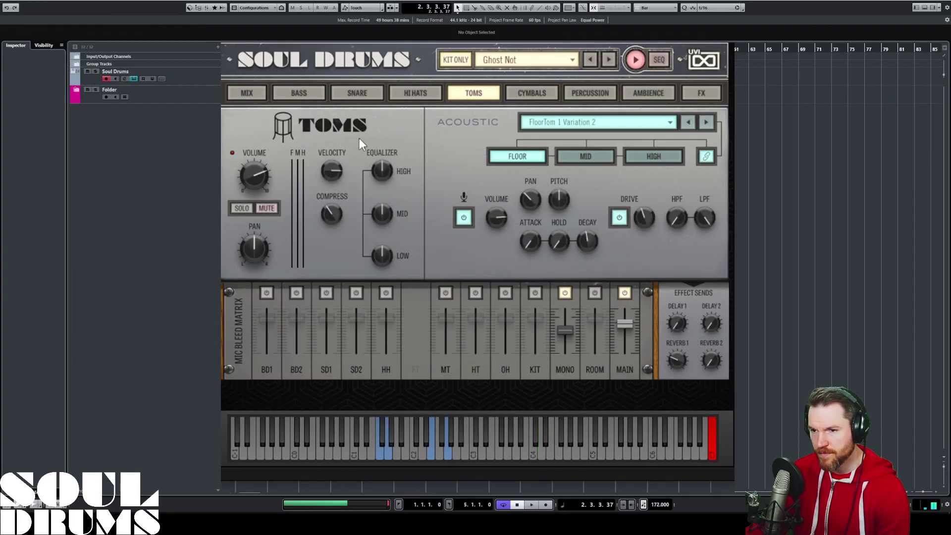
click(403, 90)
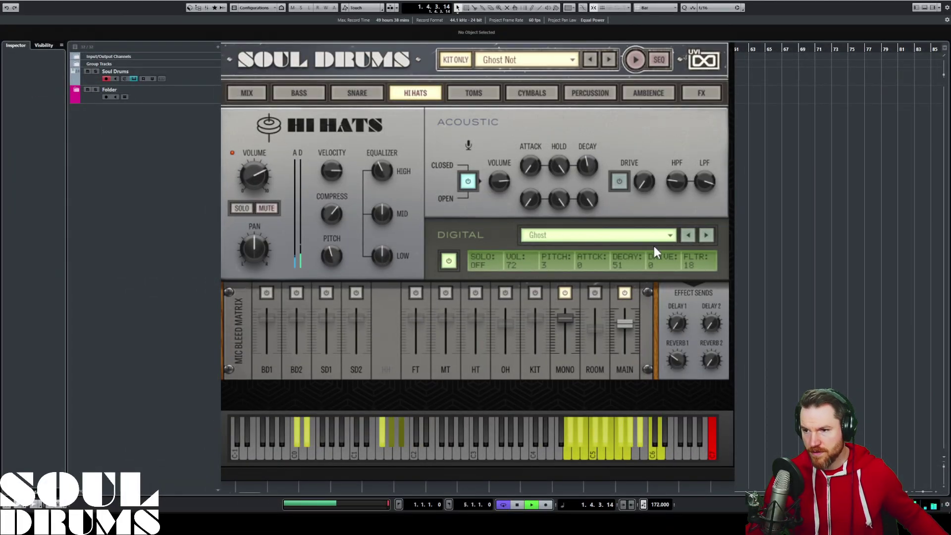
Step: Toggle the digital hi-hat layer off and on, and mute the acoustic hi-hats
click(450, 261)
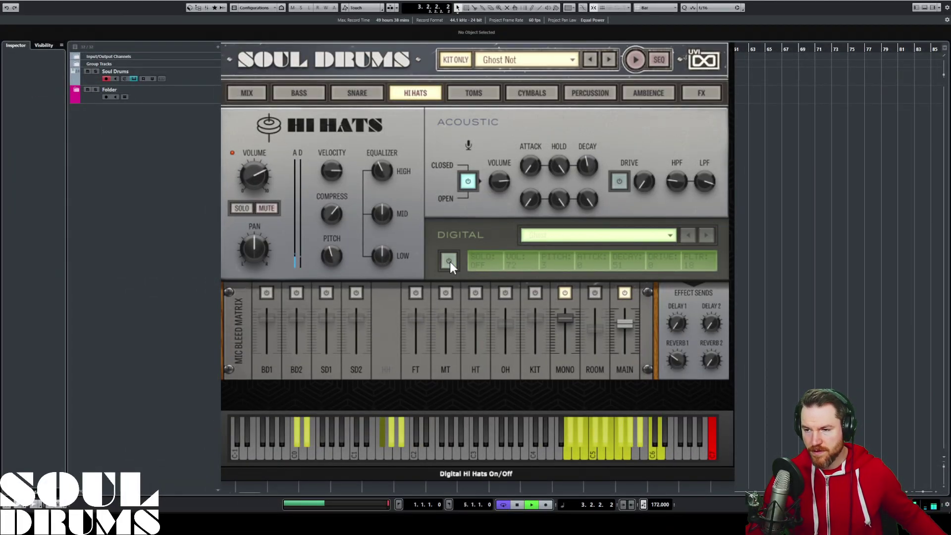
click(449, 261)
click(468, 183)
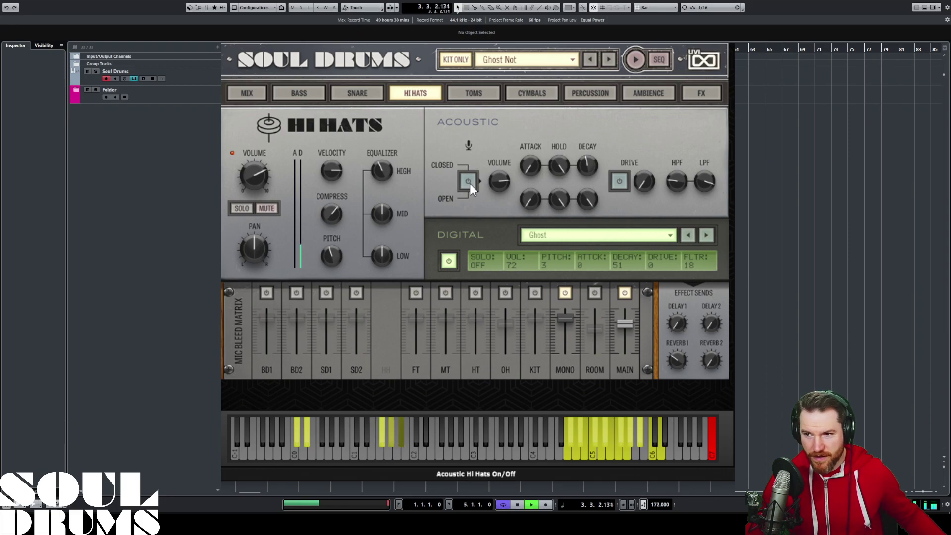
Step: Load the Twelve SP digital hi-hat sample, step to the next one, and re-enable the layer
click(596, 236)
mouse_move(565, 249)
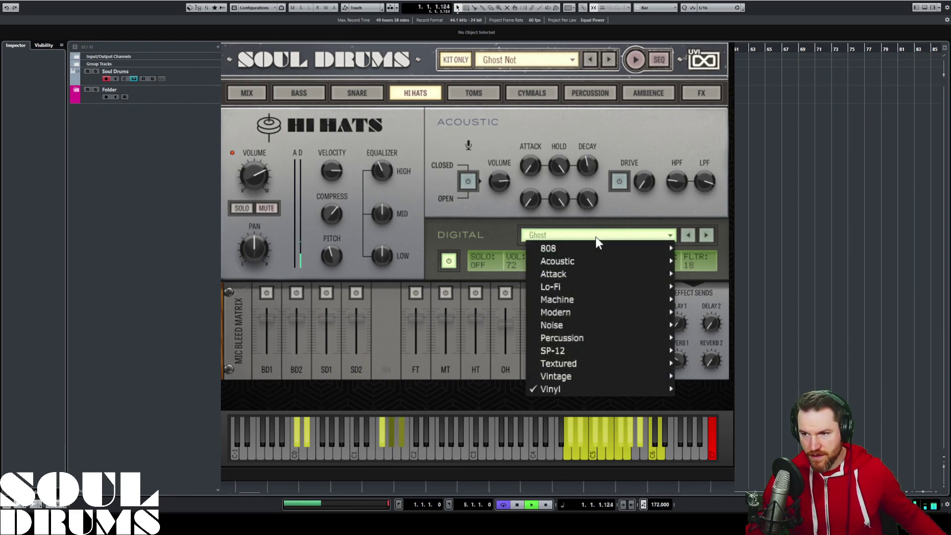
click(705, 248)
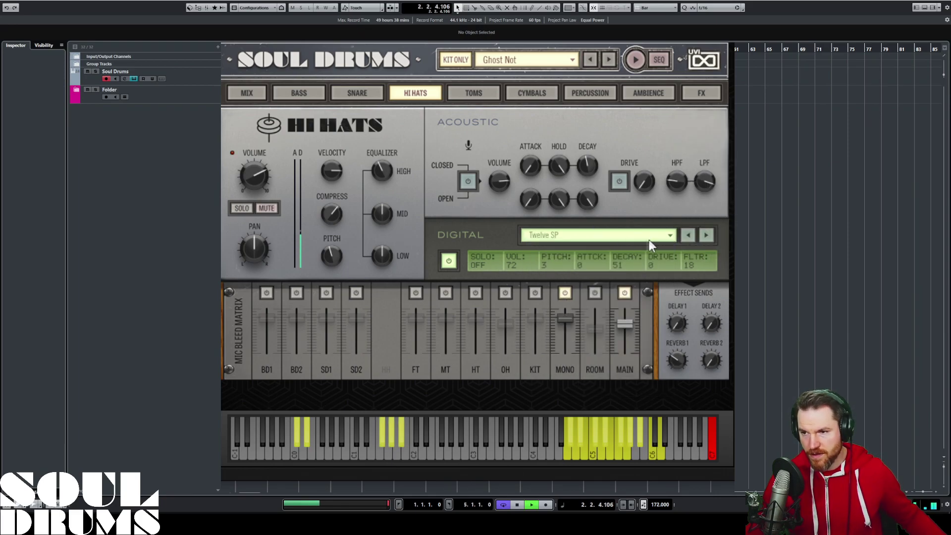
click(707, 236)
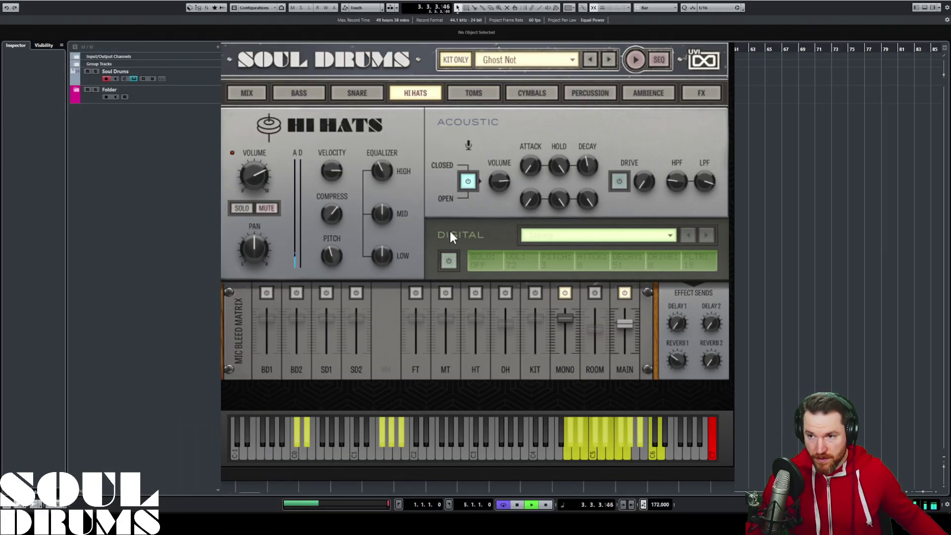
click(449, 261)
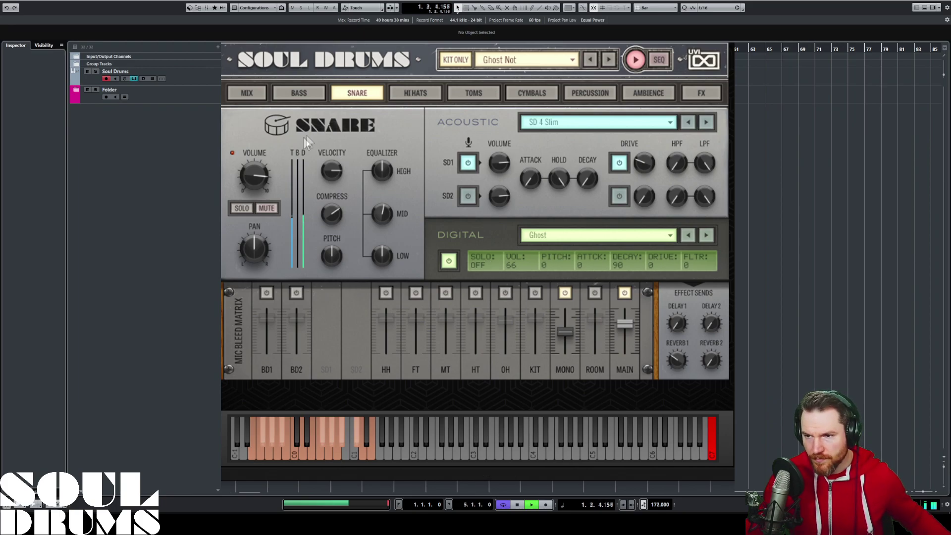
Step: Raise the digital snare drive to 28 while soloed, then unsolo it and show the toms page
click(242, 208)
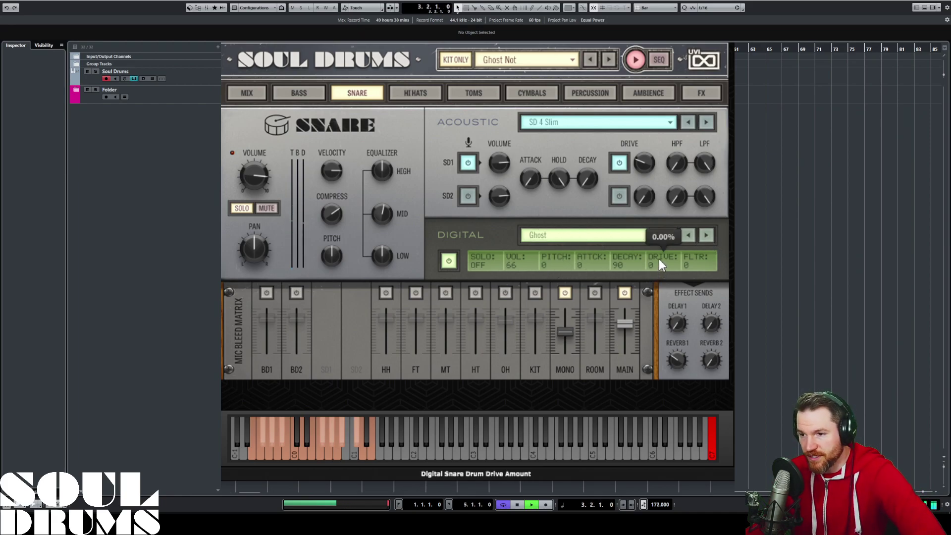
drag(660, 265, 663, 249)
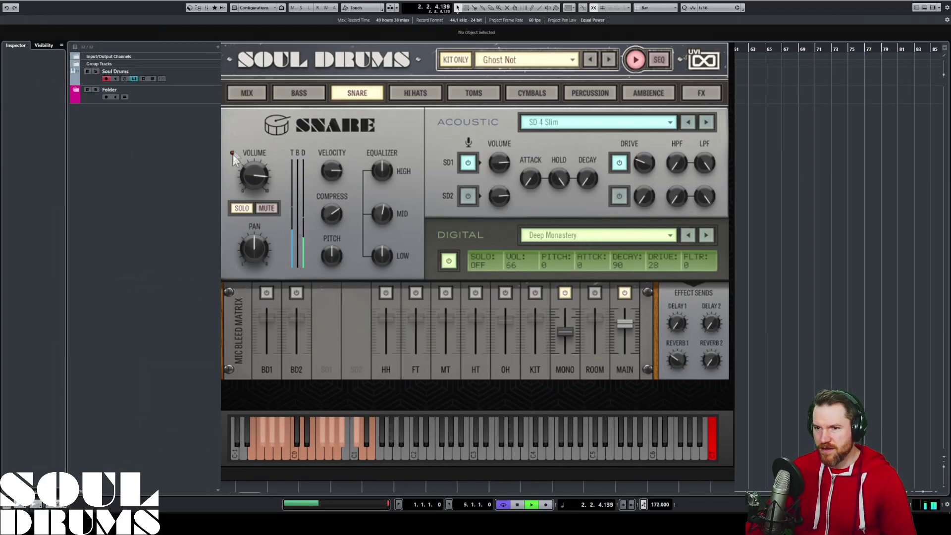
click(243, 205)
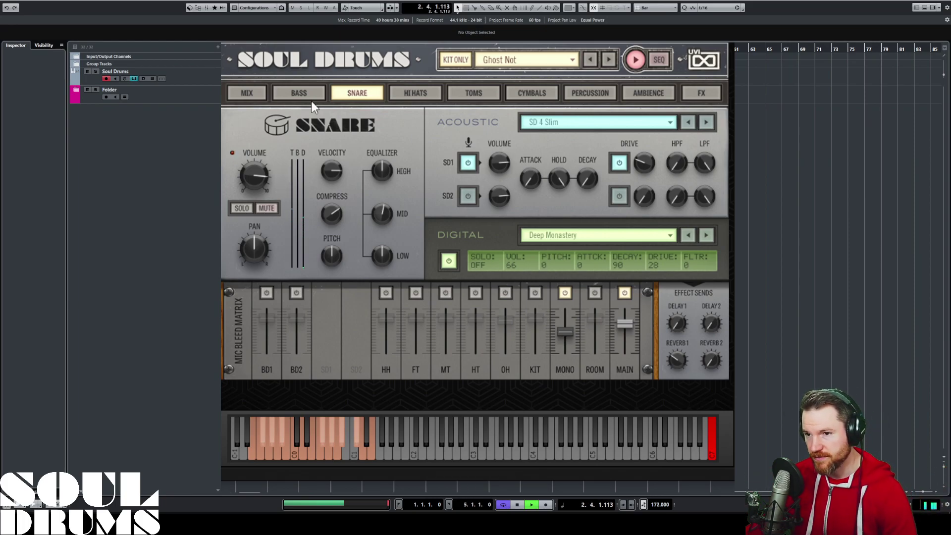
click(474, 95)
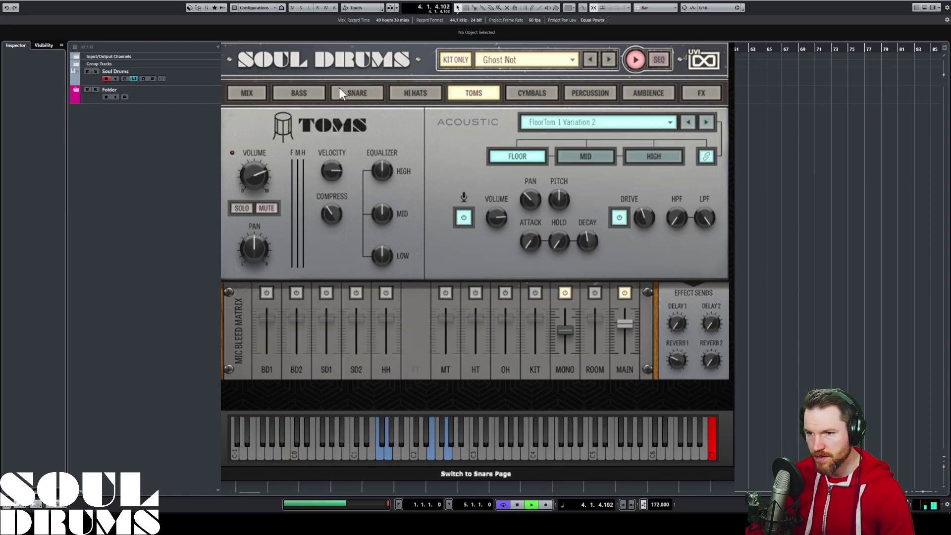
Step: Show the kick drum settings and take the kick out of solo
click(302, 88)
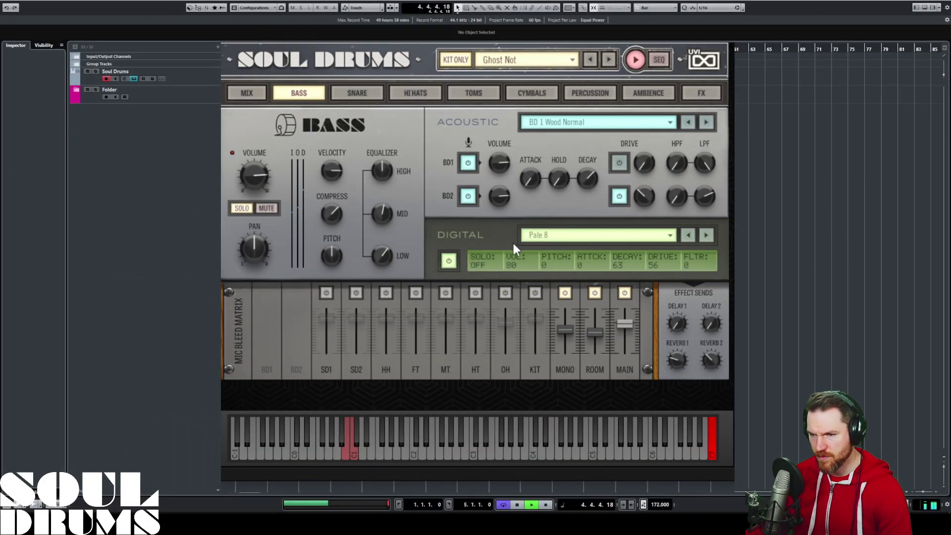
click(238, 209)
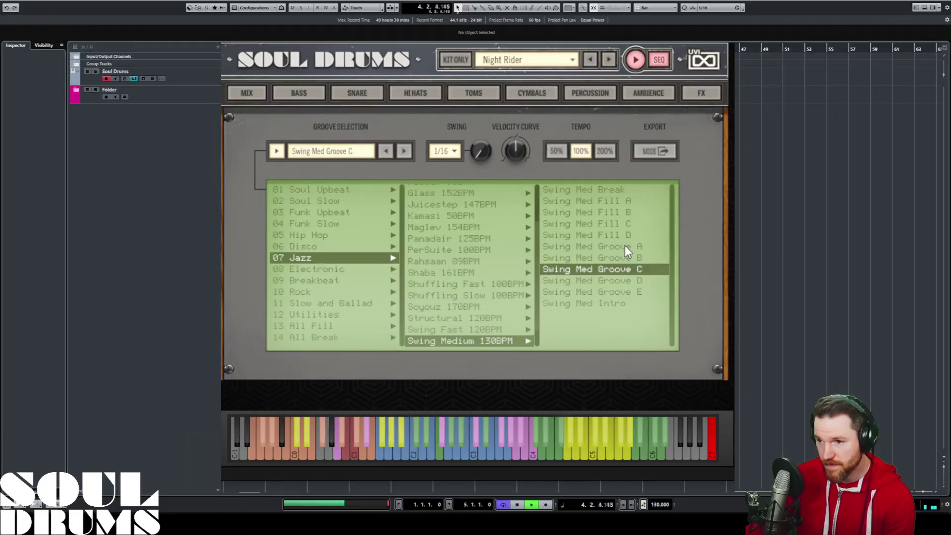
Step: Audition the Swing Med Groove A pattern
click(626, 246)
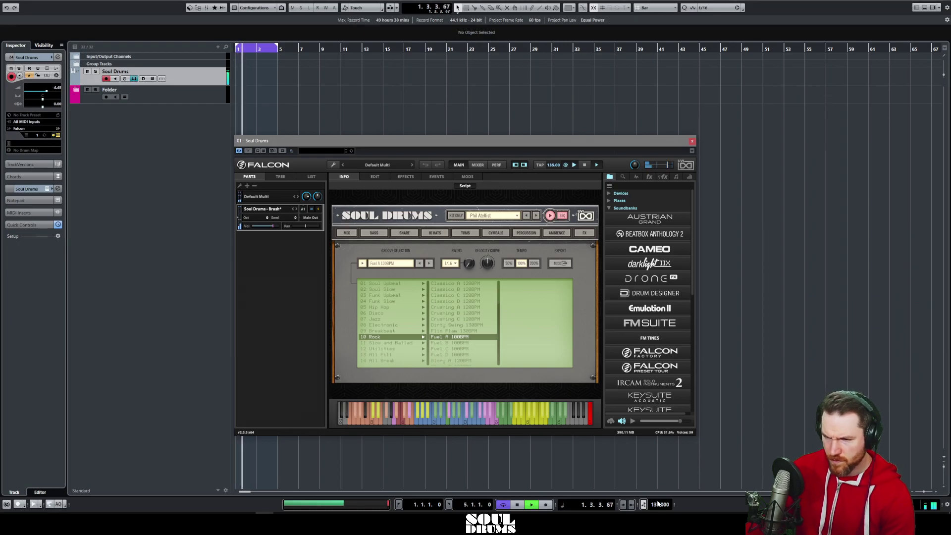
text(135)
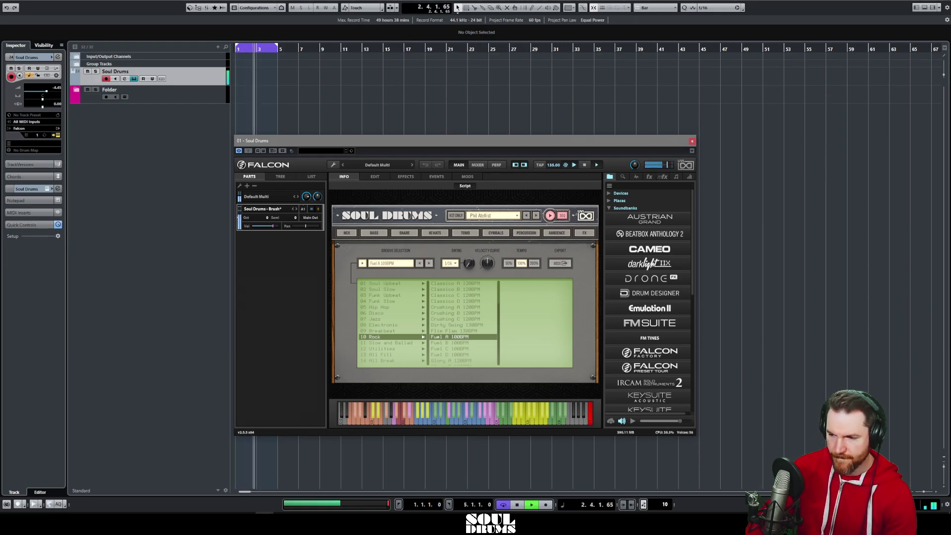
text(100)
Step: Commit the new project tempo of 100
key(Return)
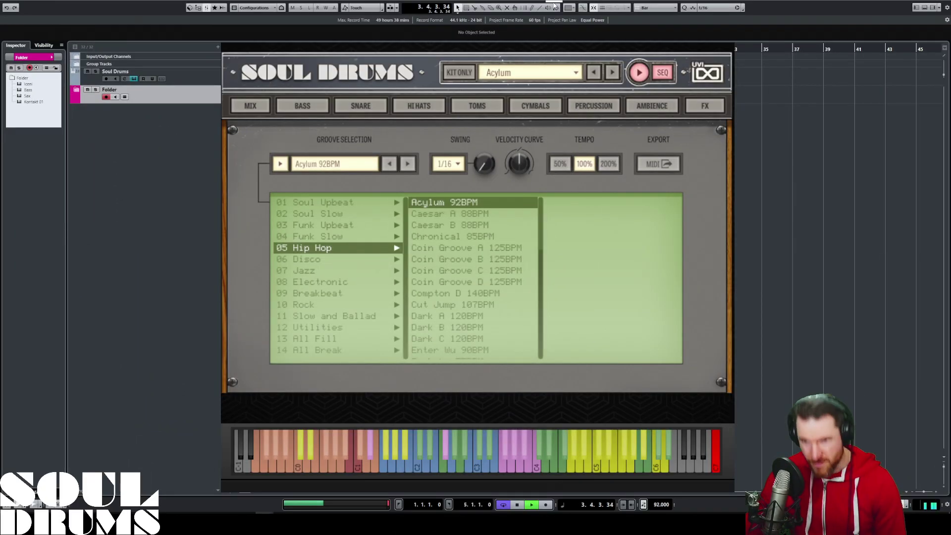
Step: Dismiss a stray toolbar context menu without changing anything
right_click(551, 6)
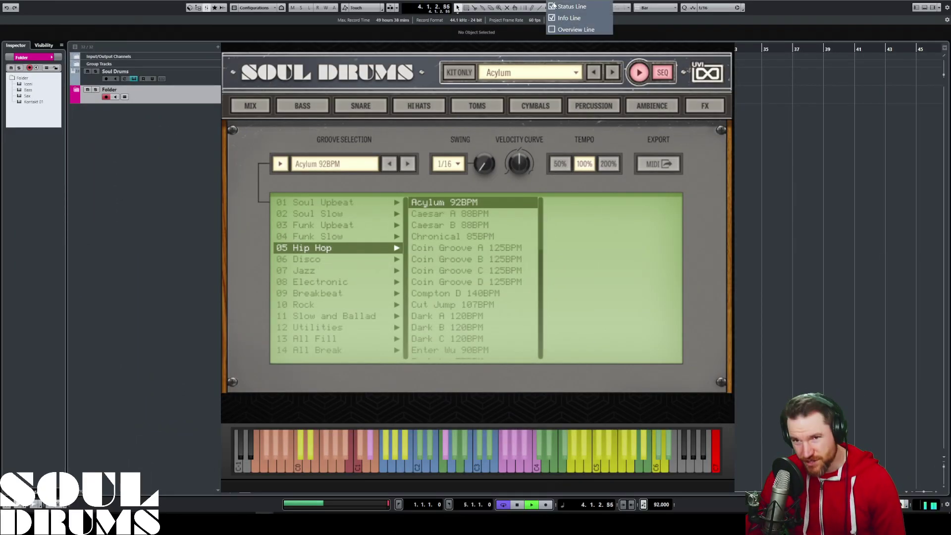
key(Escape)
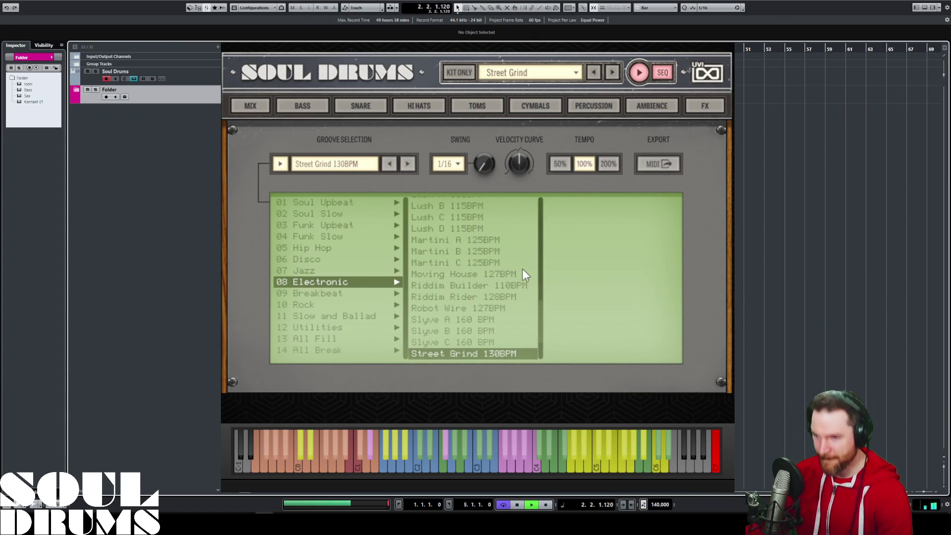
Step: Audition the Slyve C 160, Robot Wire 127, Lush C 115 and LowPitch D 85 BPM grooves
click(478, 344)
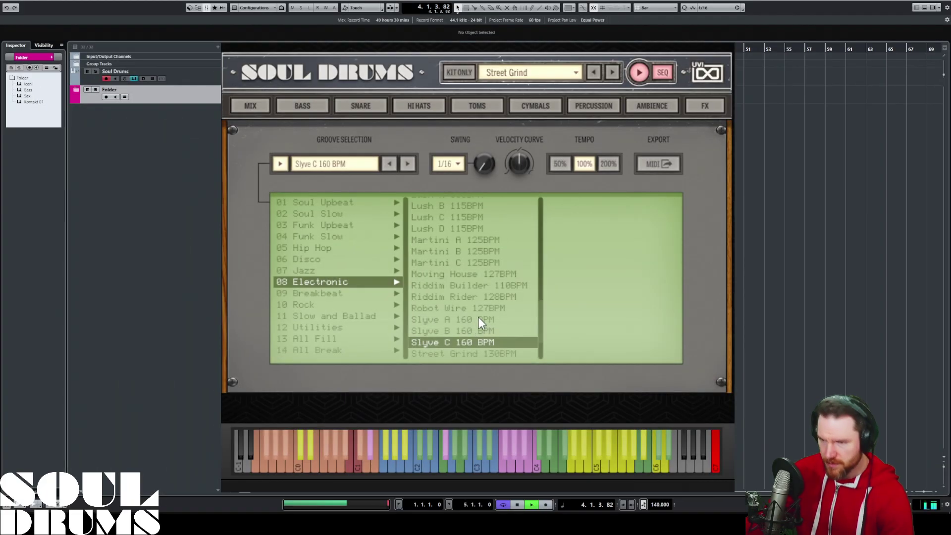
click(479, 310)
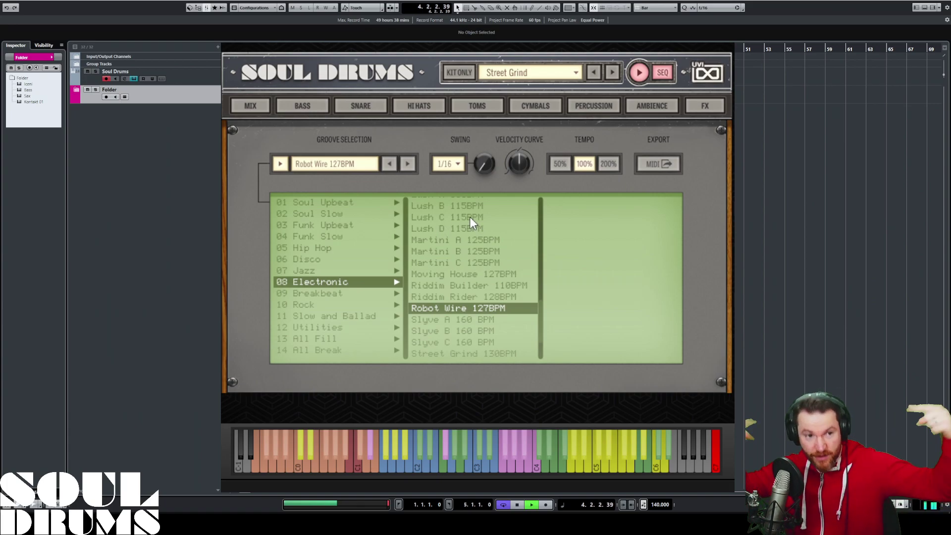
click(451, 216)
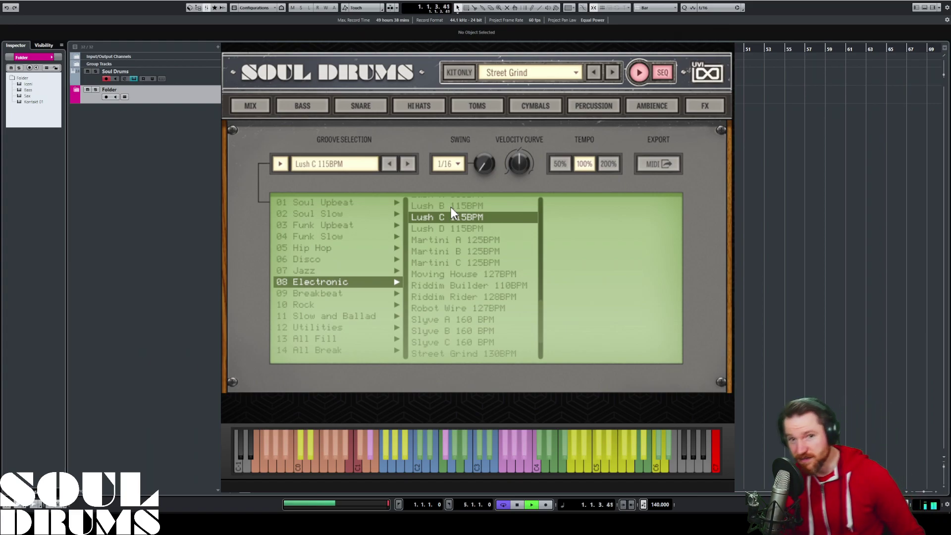
scroll(461, 223, up, 3)
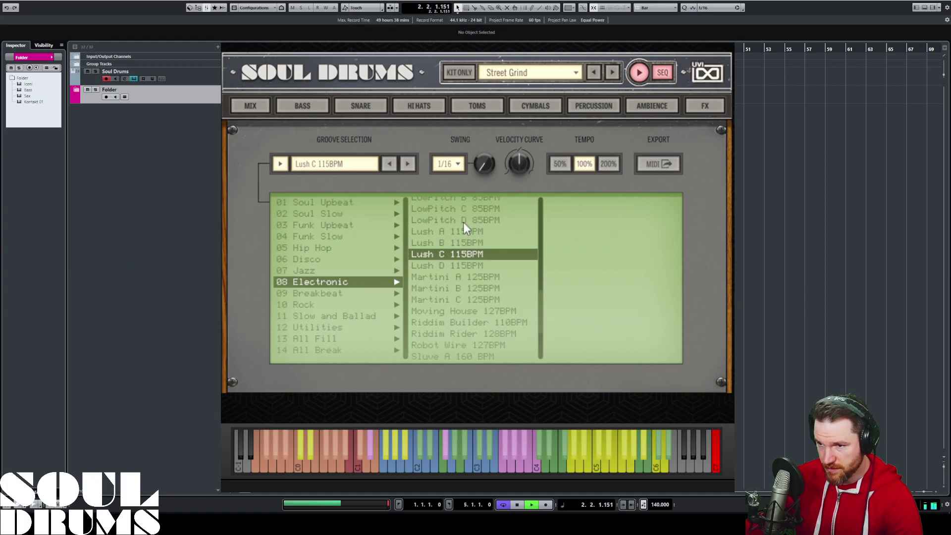
click(494, 221)
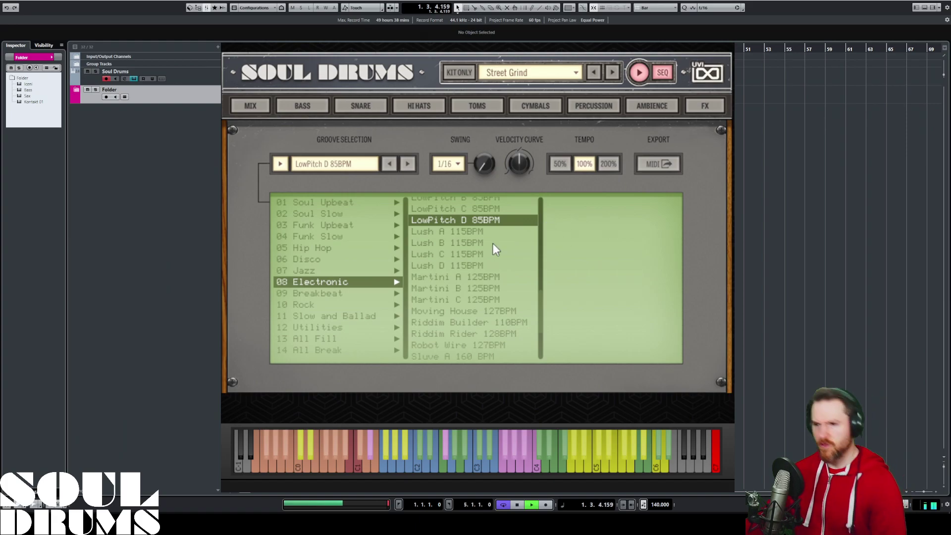
scroll(492, 246, up, 3)
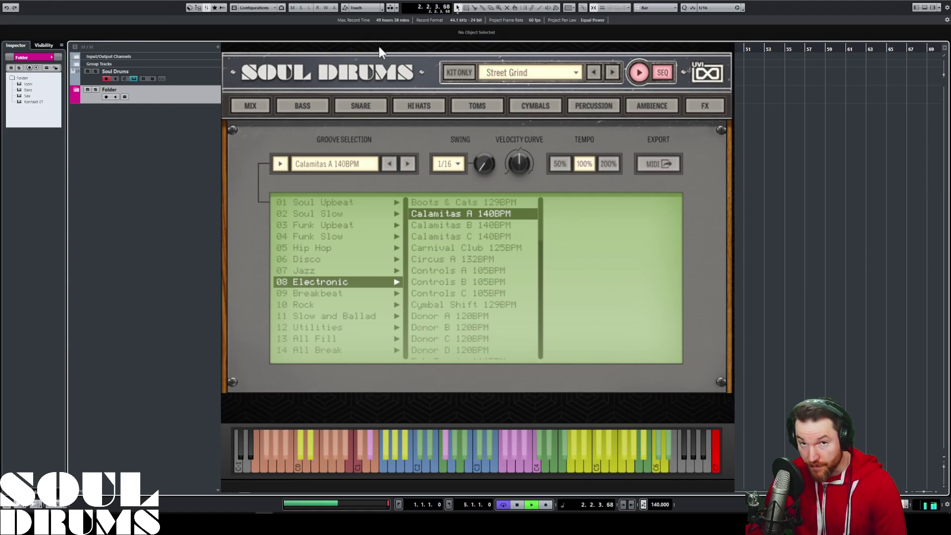
Step: Solo the kick, compare it with its digital layer off and on, then restart the groove
click(305, 106)
click(247, 221)
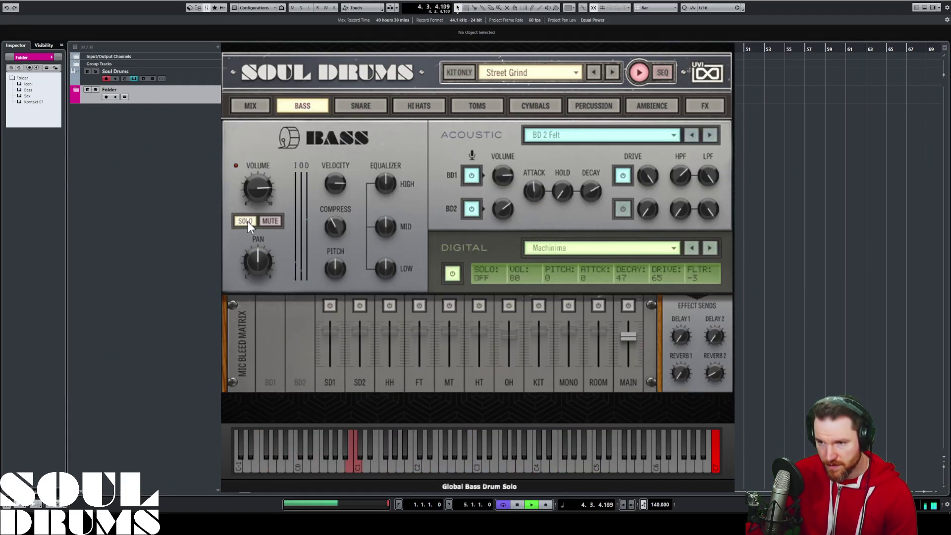
click(448, 274)
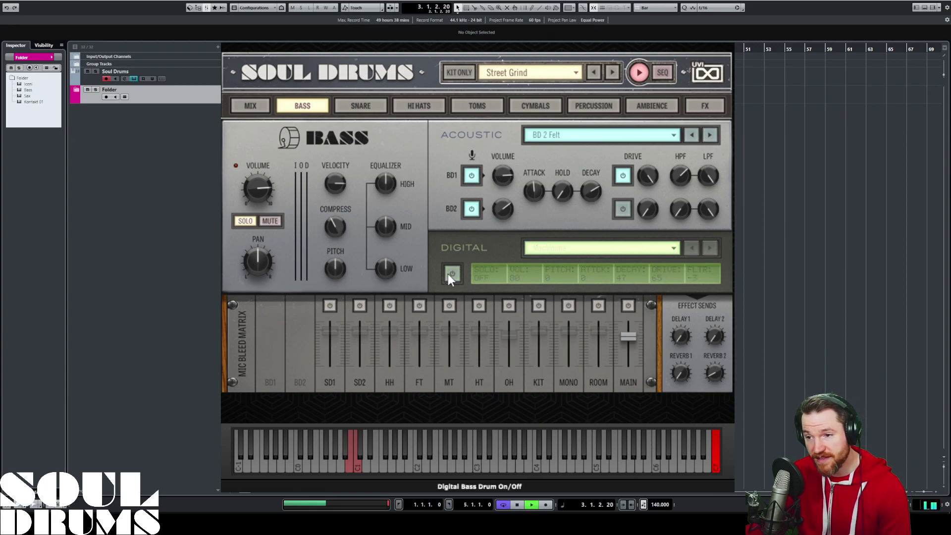
click(452, 275)
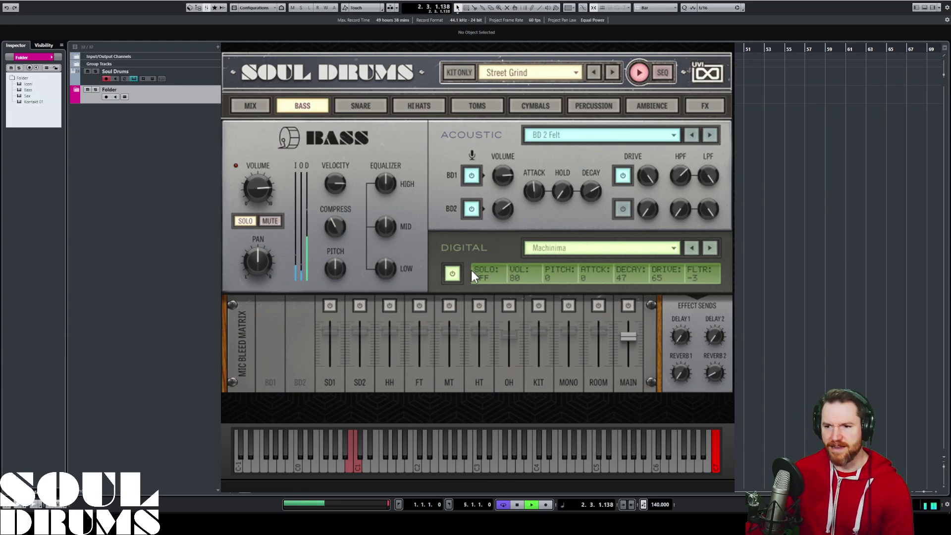
click(642, 70)
click(642, 70)
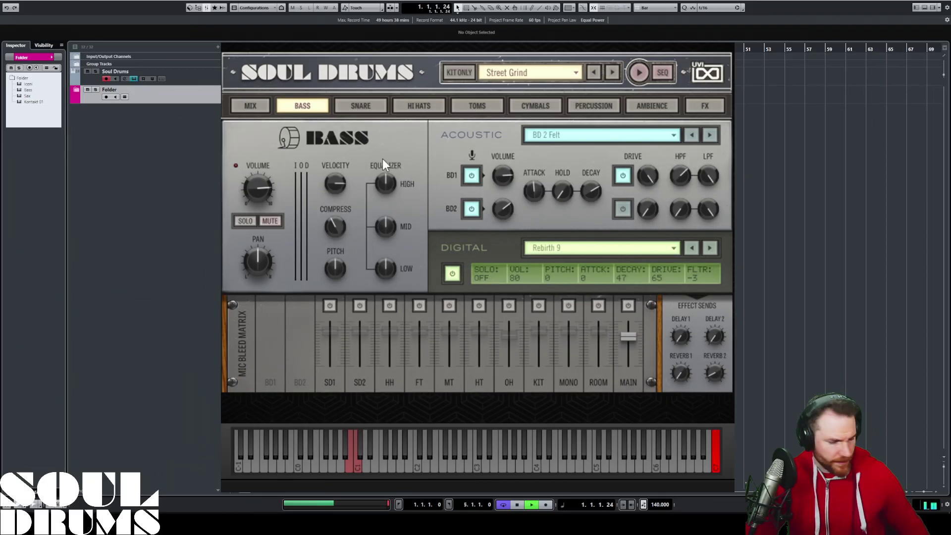
Step: Switch on the snare's digital layer and load Machine > Run UMC into it
click(368, 106)
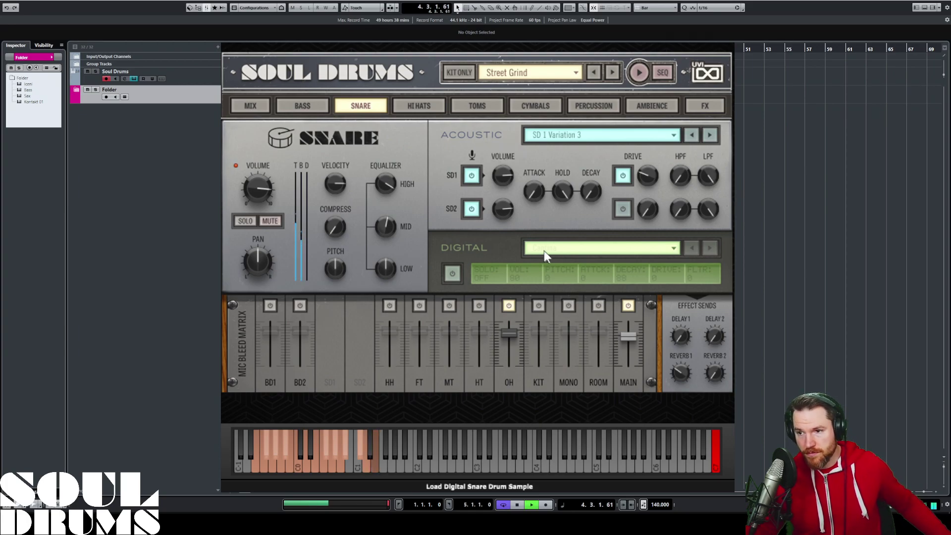
click(453, 273)
click(673, 251)
mouse_move(560, 339)
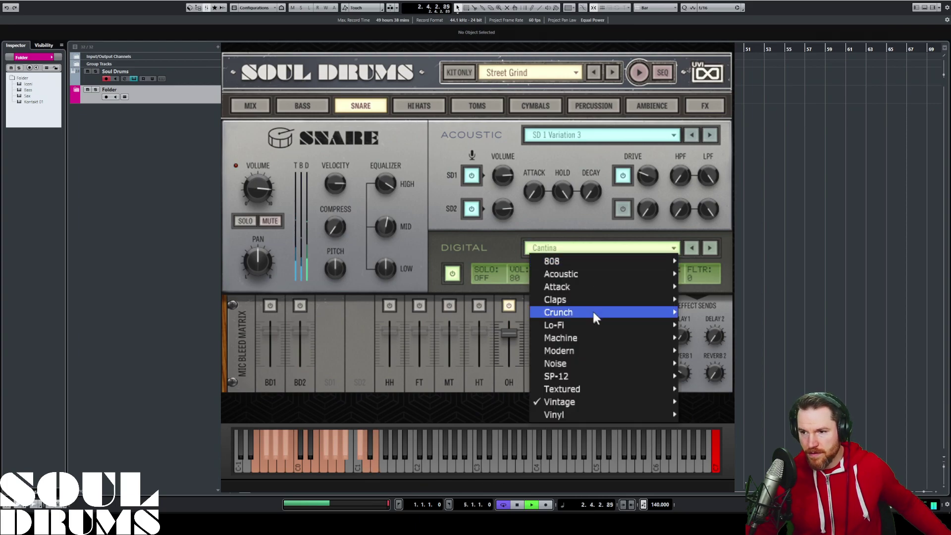
click(715, 313)
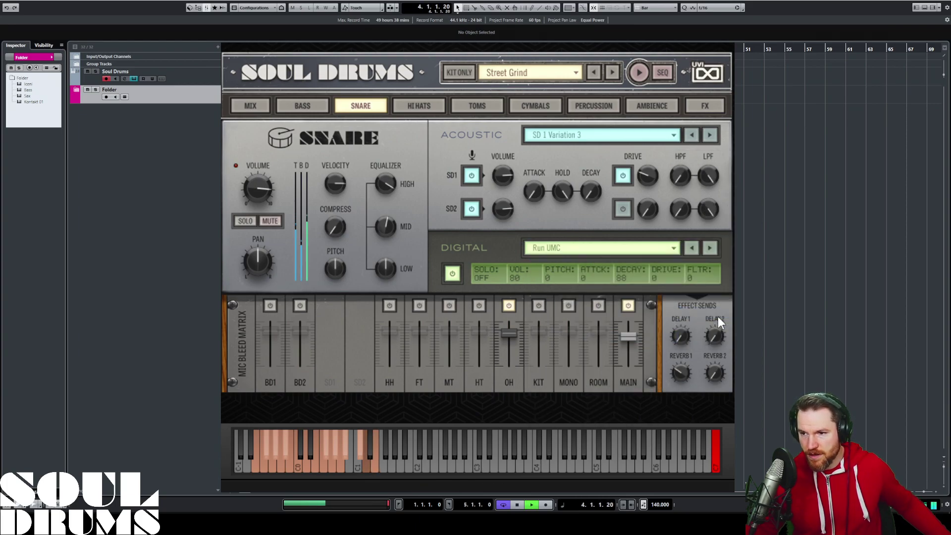